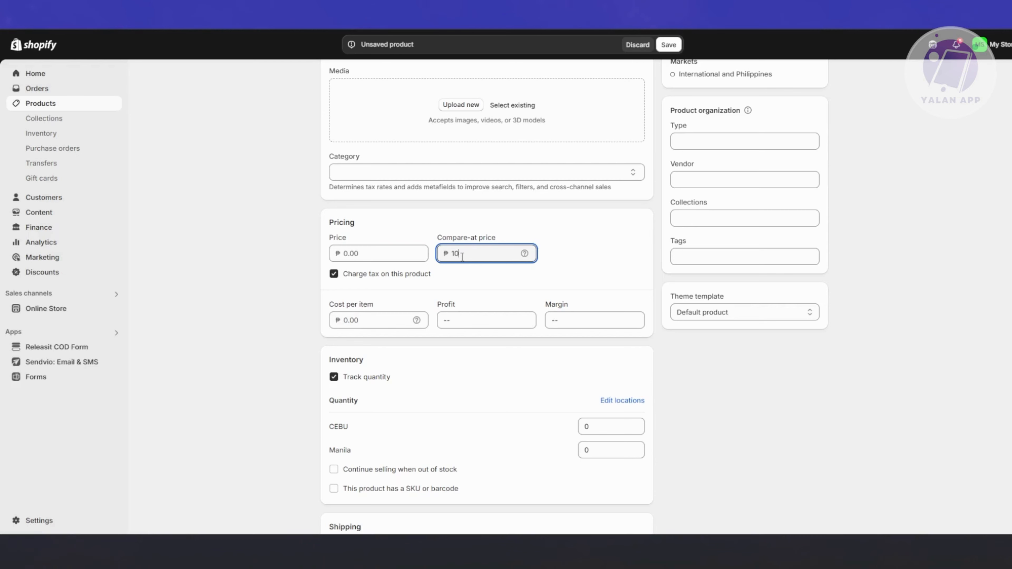
Set the unsaved product's compare-at price to 100 and its price to 50.
{"action": "type", "text": "0"}
{"action": "left_click", "coordinate": [395, 258]}
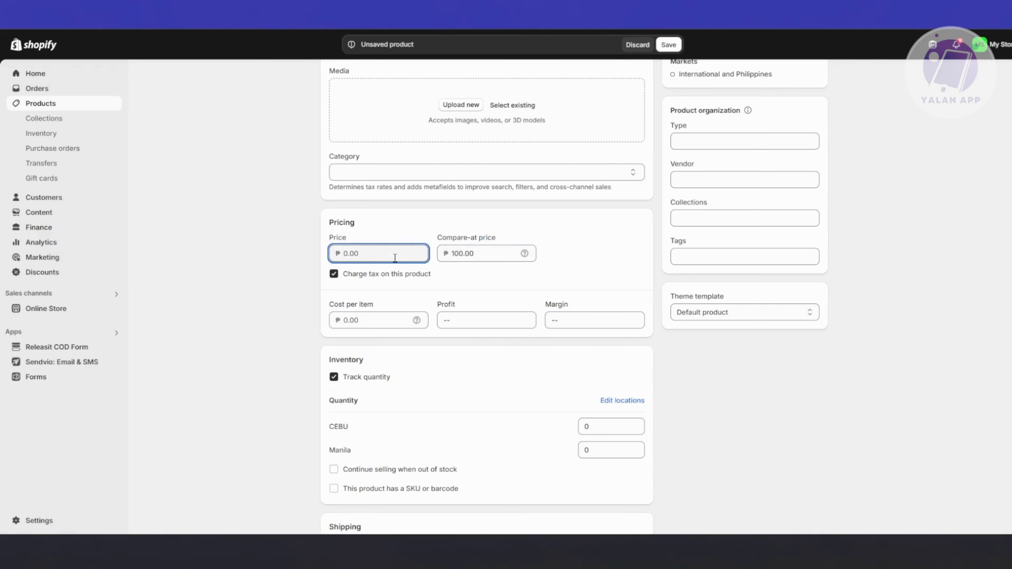
{"action": "type", "text": "50"}
Discard the unsaved product and return to the product list.
{"action": "scroll", "coordinate": [396, 265], "scroll_direction": "down", "scroll_amount": 5}
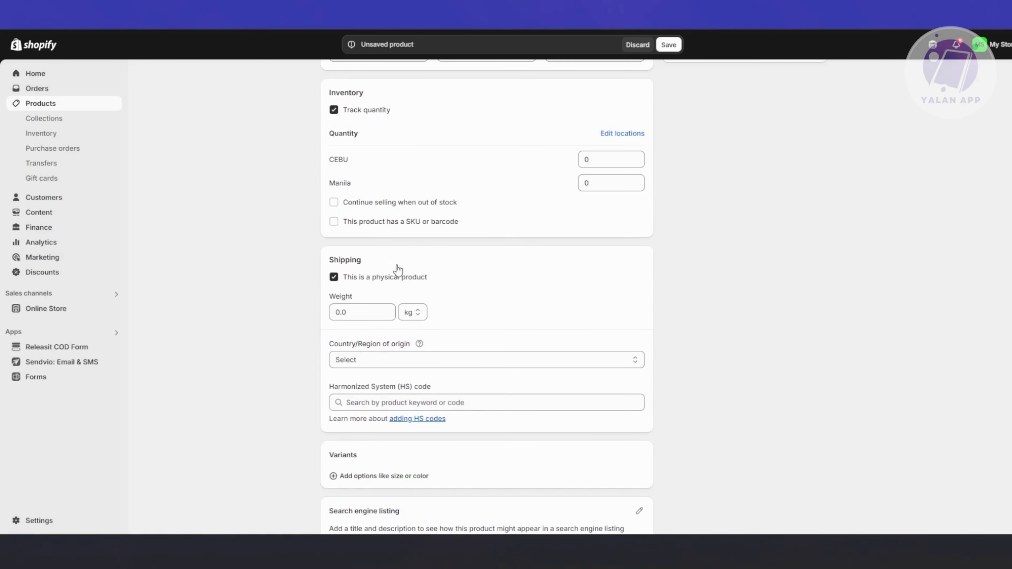
{"action": "scroll", "coordinate": [395, 274], "scroll_direction": "down", "scroll_amount": 1}
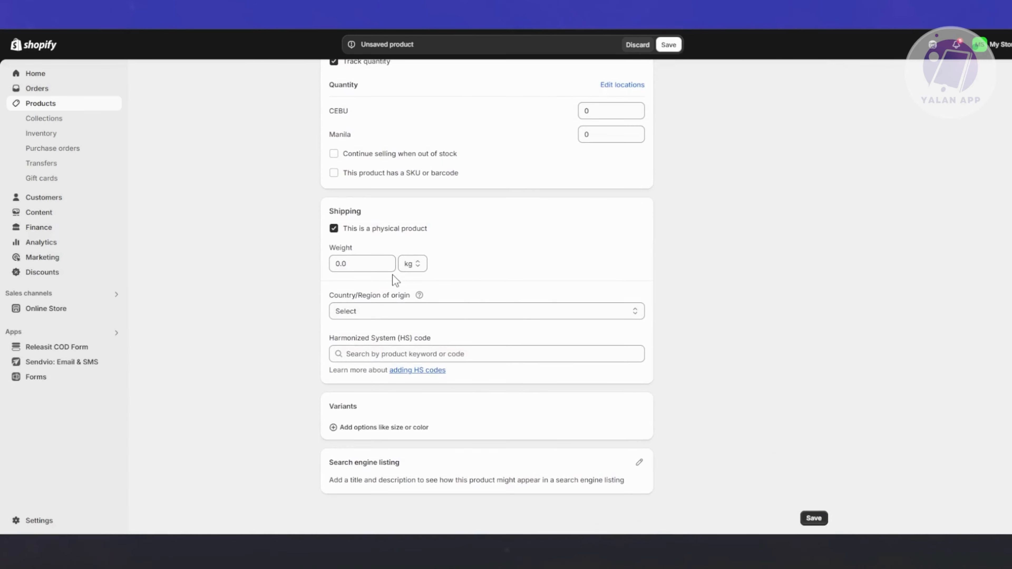
{"action": "scroll", "coordinate": [392, 274], "scroll_direction": "up", "scroll_amount": 5}
{"action": "scroll", "coordinate": [386, 235], "scroll_direction": "up", "scroll_amount": 5}
{"action": "scroll", "coordinate": [521, 334], "scroll_direction": "down", "scroll_amount": 10}
{"action": "scroll", "coordinate": [361, 189], "scroll_direction": "up", "scroll_amount": 10}
{"action": "left_click", "coordinate": [328, 80]}
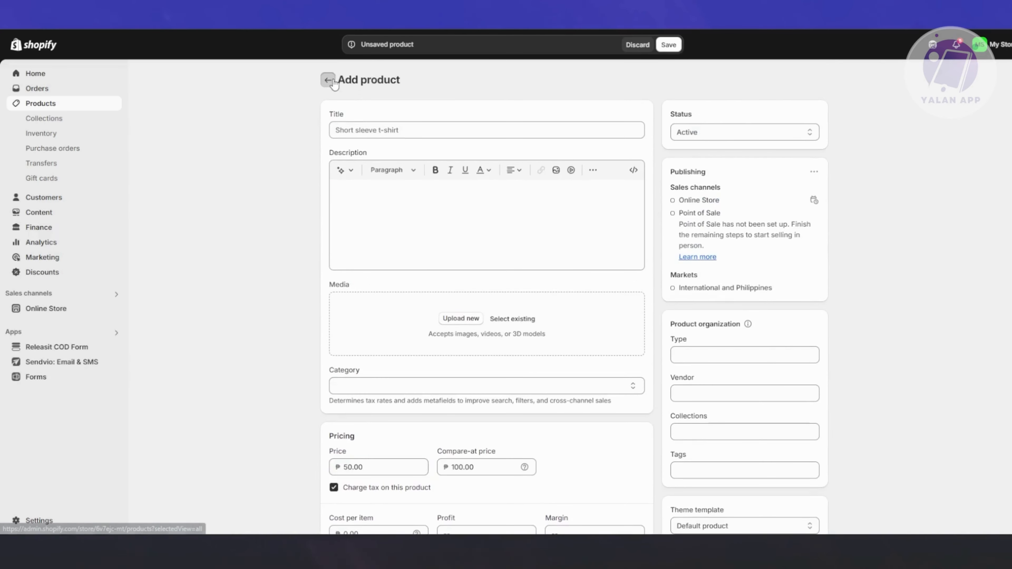
{"action": "left_click", "coordinate": [637, 45]}
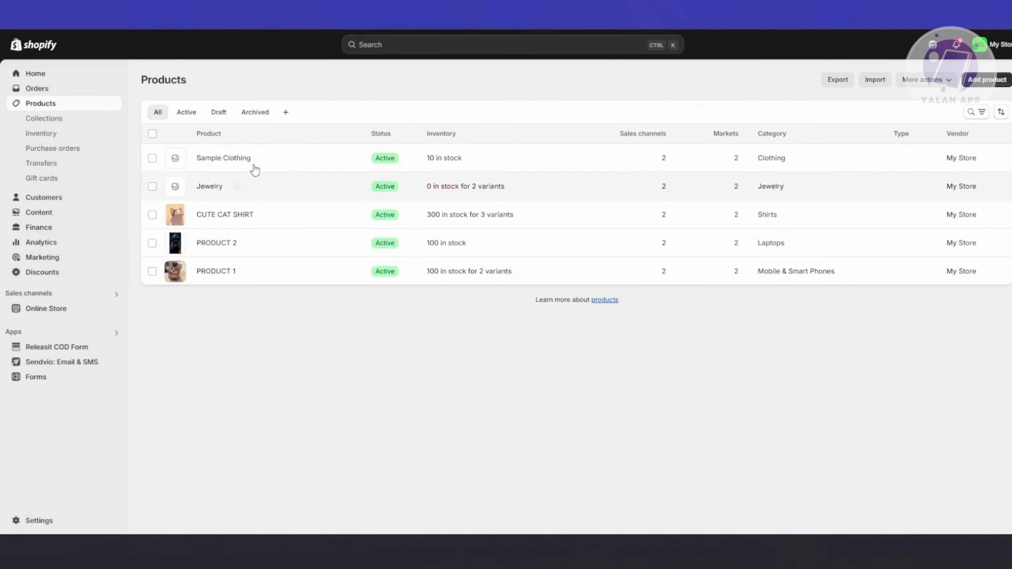
Open the CUTE CAT SHIRT product and review its variants and their prices.
{"action": "left_click", "coordinate": [224, 214]}
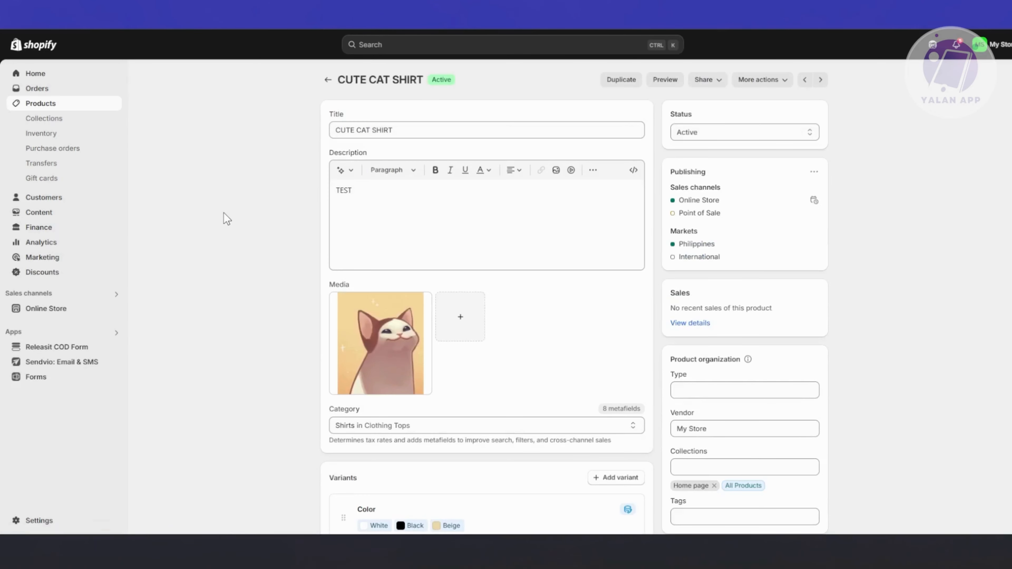
{"action": "scroll", "coordinate": [261, 282], "scroll_direction": "down", "scroll_amount": 5}
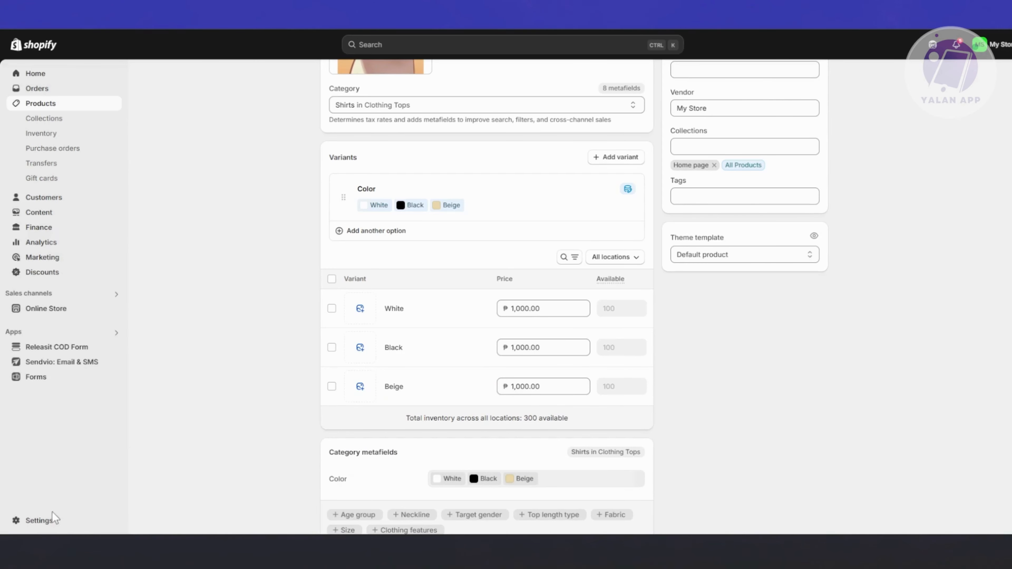
Go to the Shopify App Store from the store's apps and sales channels settings.
{"action": "left_click", "coordinate": [40, 518]}
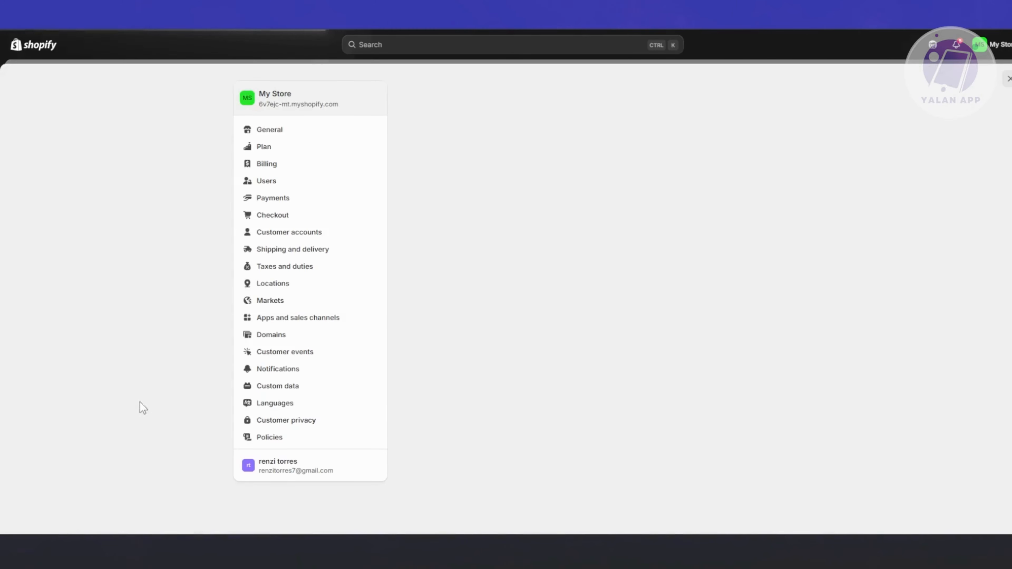
{"action": "left_click", "coordinate": [332, 318]}
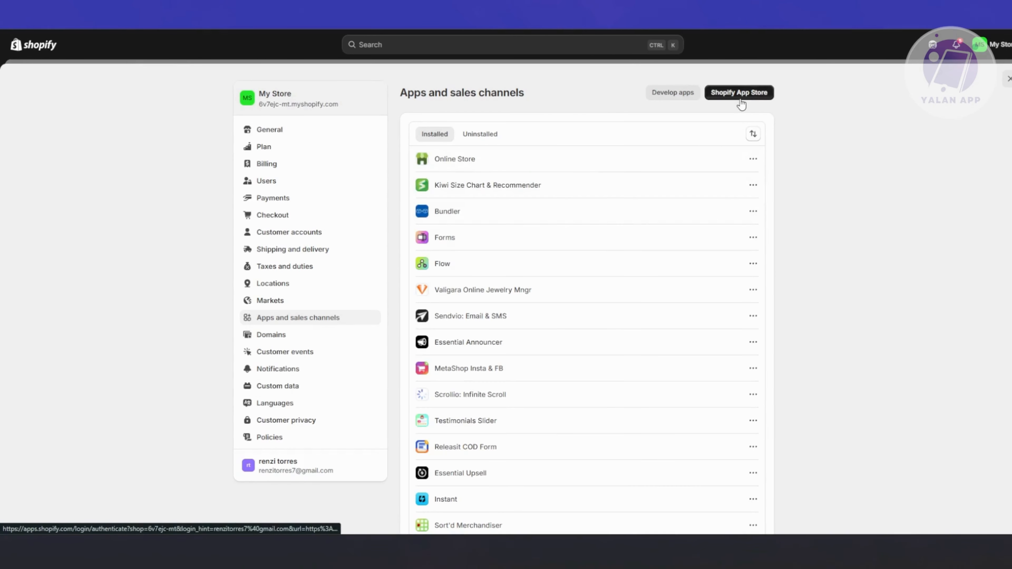
{"action": "left_click", "coordinate": [740, 103]}
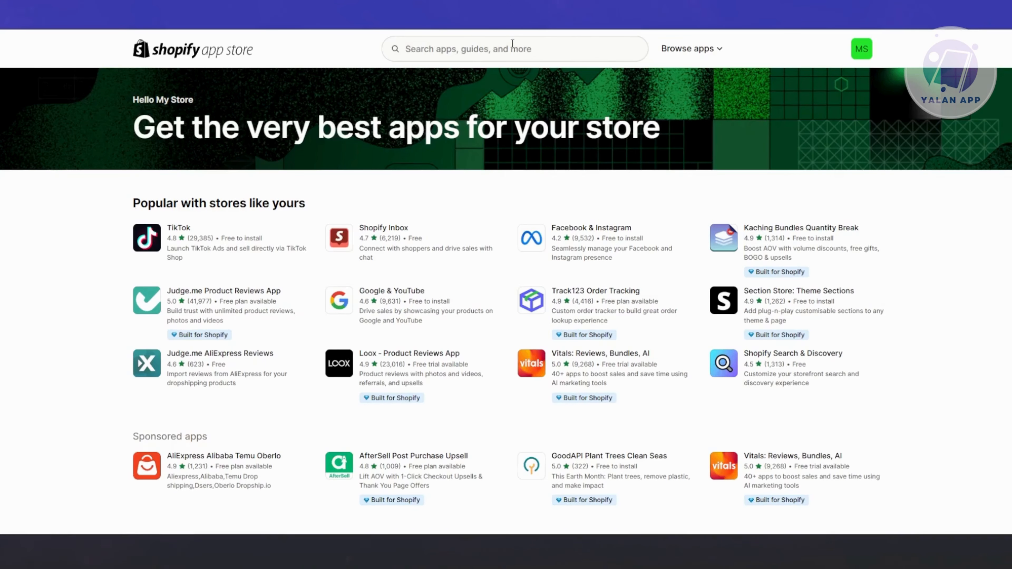
Search the app store for "currency converter".
{"action": "left_click", "coordinate": [507, 48]}
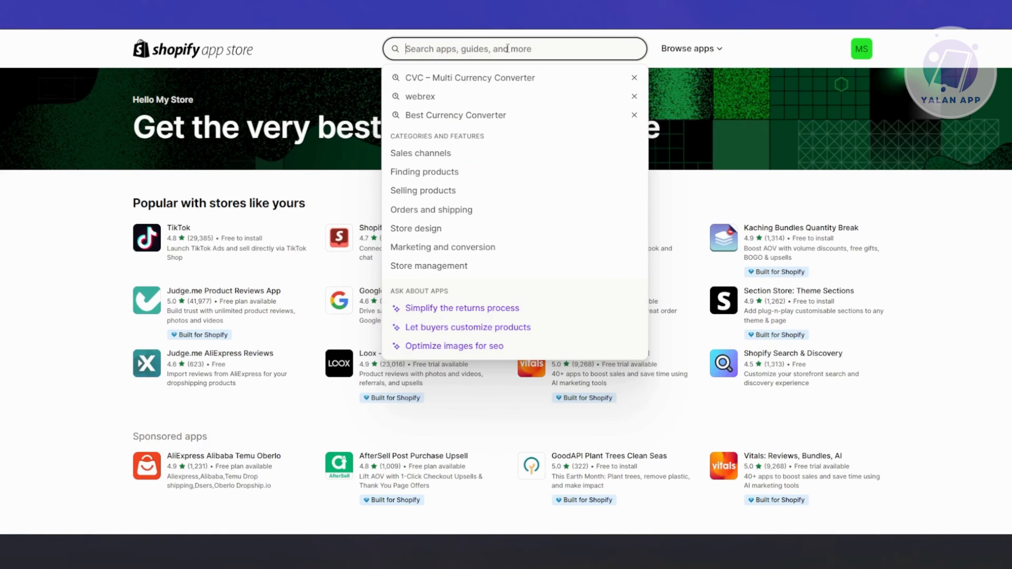
{"action": "type", "text": "currency con"}
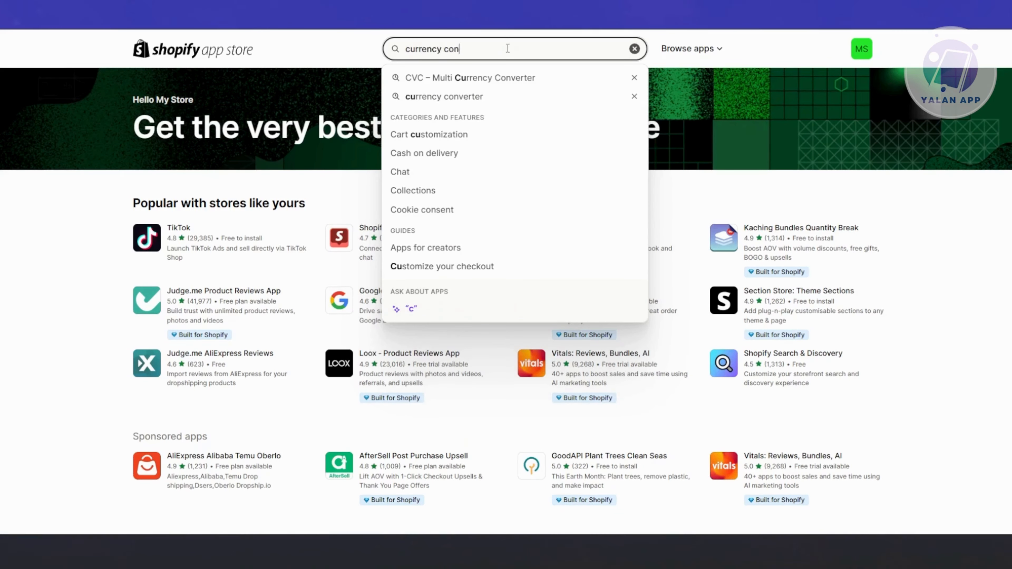
{"action": "type", "text": "verter"}
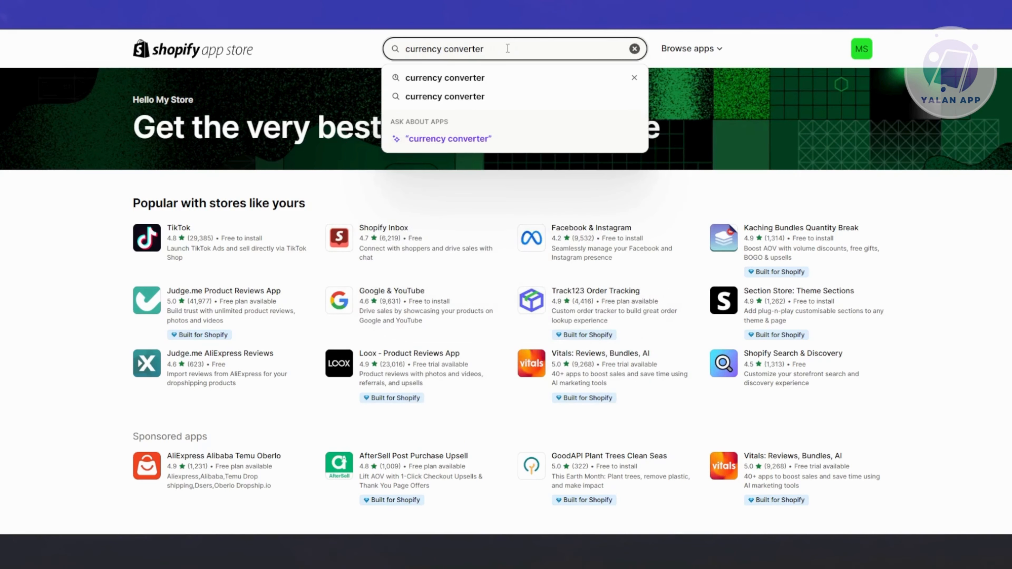
{"action": "key", "text": "Return"}
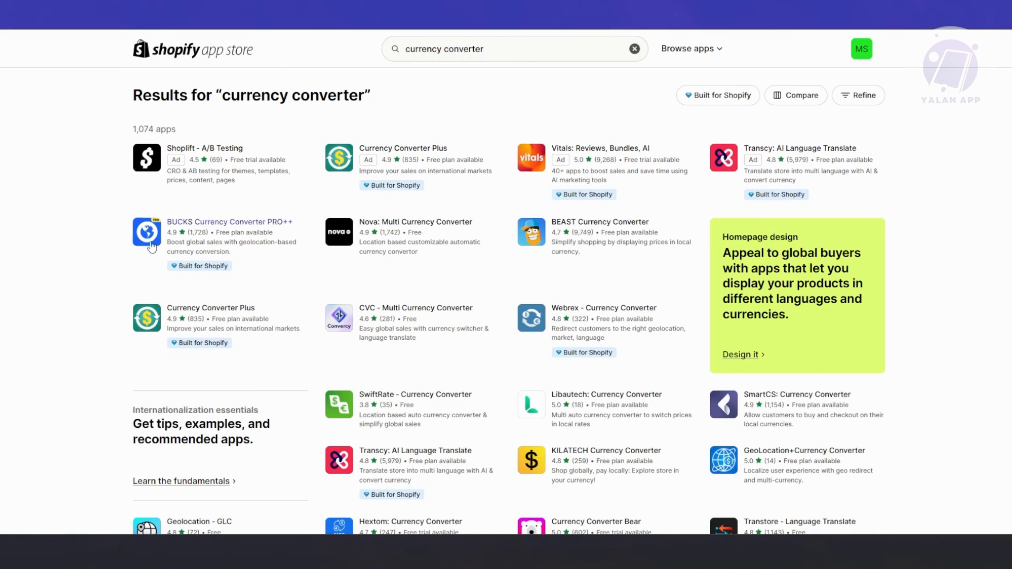
Open the BUCKS Currency Converter PRO++ listing and compare the features of its Free and Plus plans.
{"action": "left_click", "coordinate": [256, 222]}
{"action": "scroll", "coordinate": [446, 279], "scroll_direction": "down", "scroll_amount": 8}
{"action": "scroll", "coordinate": [458, 276], "scroll_direction": "down", "scroll_amount": 5}
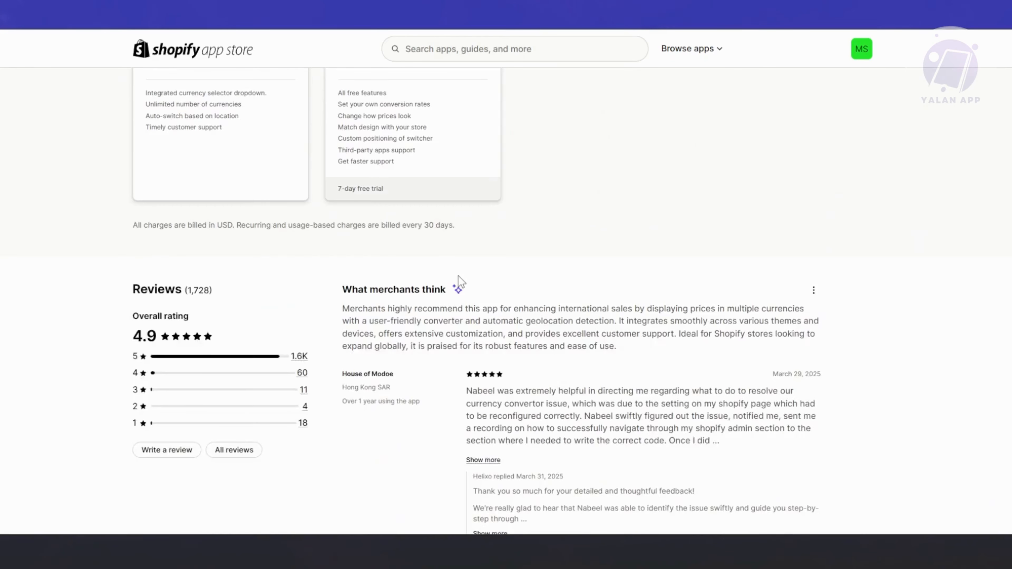
{"action": "scroll", "coordinate": [458, 276], "scroll_direction": "up", "scroll_amount": 4}
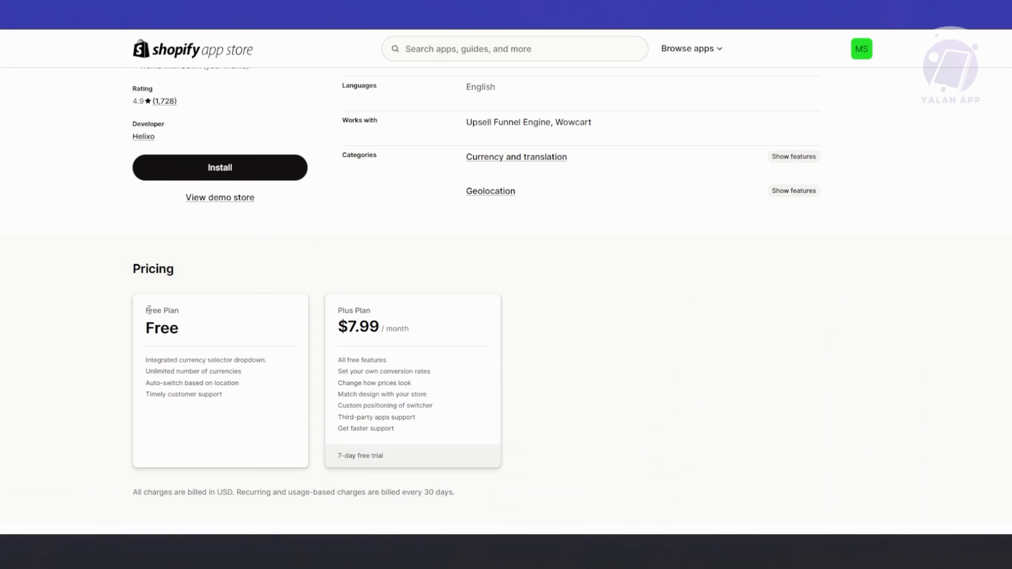
{"action": "left_click_drag", "start_coordinate": [144, 319], "coordinate": [126, 360]}
{"action": "left_click", "coordinate": [251, 411]}
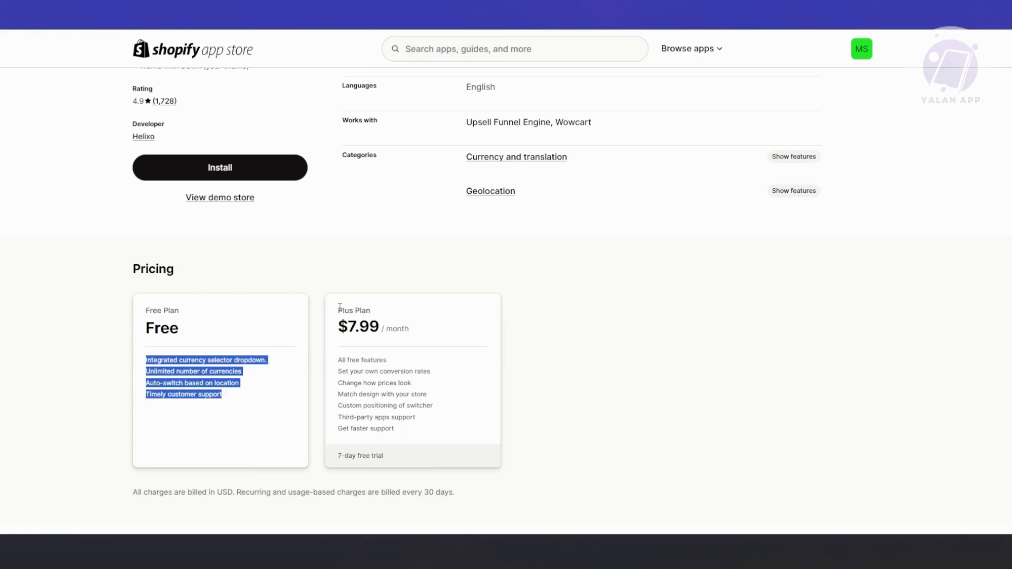
{"action": "left_click_drag", "start_coordinate": [338, 307], "coordinate": [458, 436]}
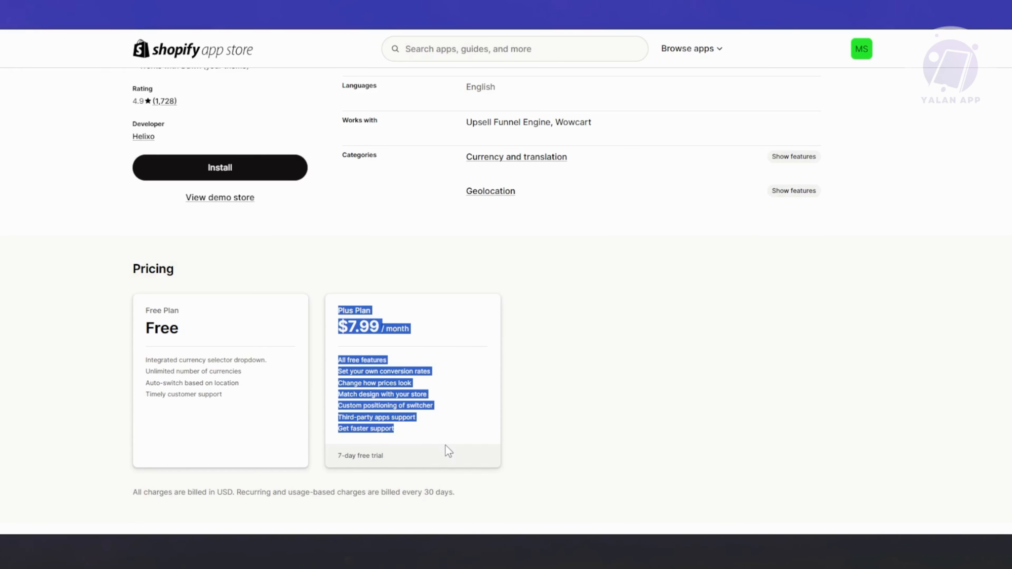
{"action": "scroll", "coordinate": [541, 363], "scroll_direction": "up", "scroll_amount": 5}
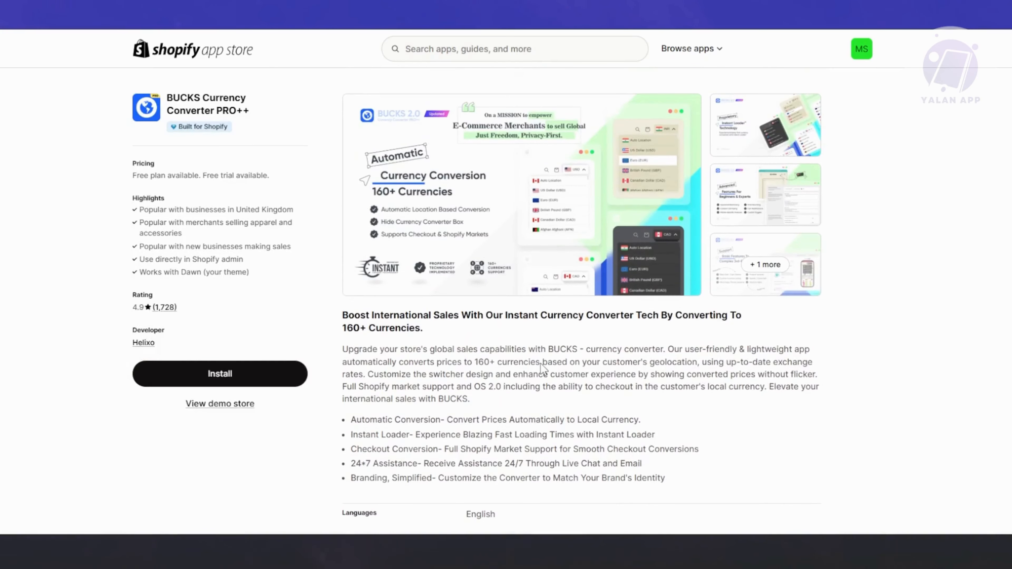
Install the BUCKS app with the requested data access, choose its free plan and dismiss the support chat prompt.
{"action": "left_click", "coordinate": [255, 369]}
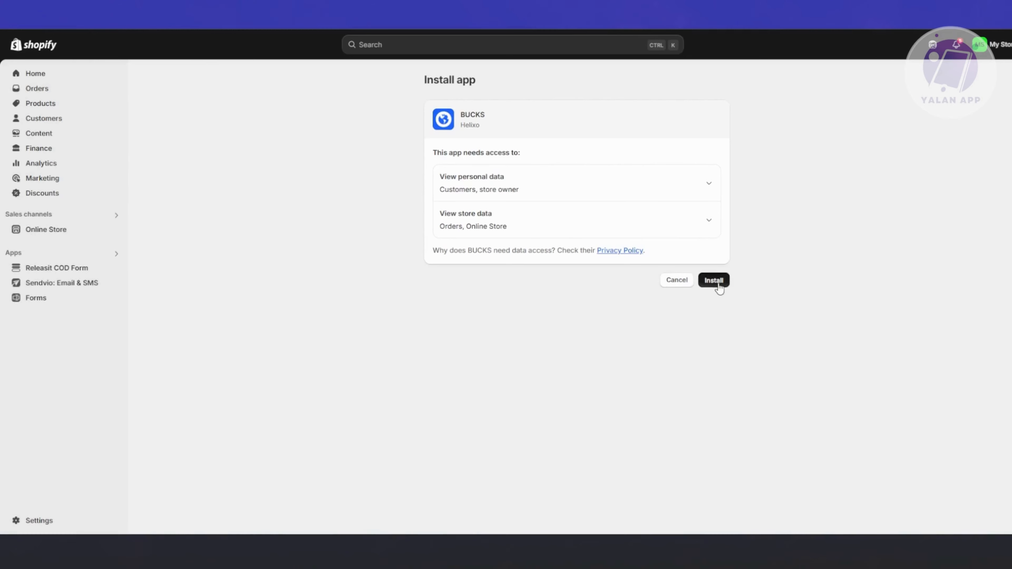
{"action": "left_click", "coordinate": [719, 285]}
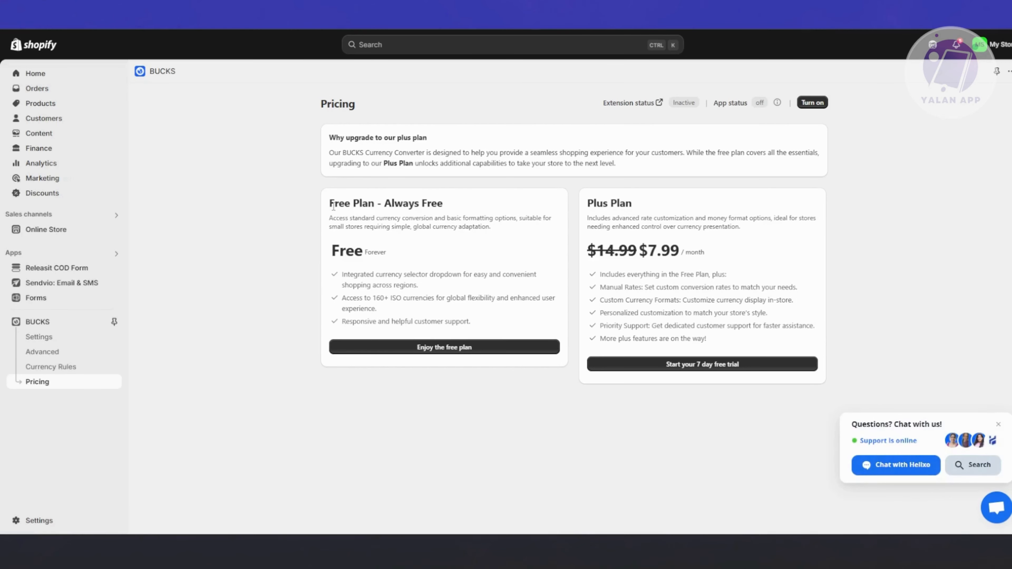
{"action": "left_click", "coordinate": [490, 355]}
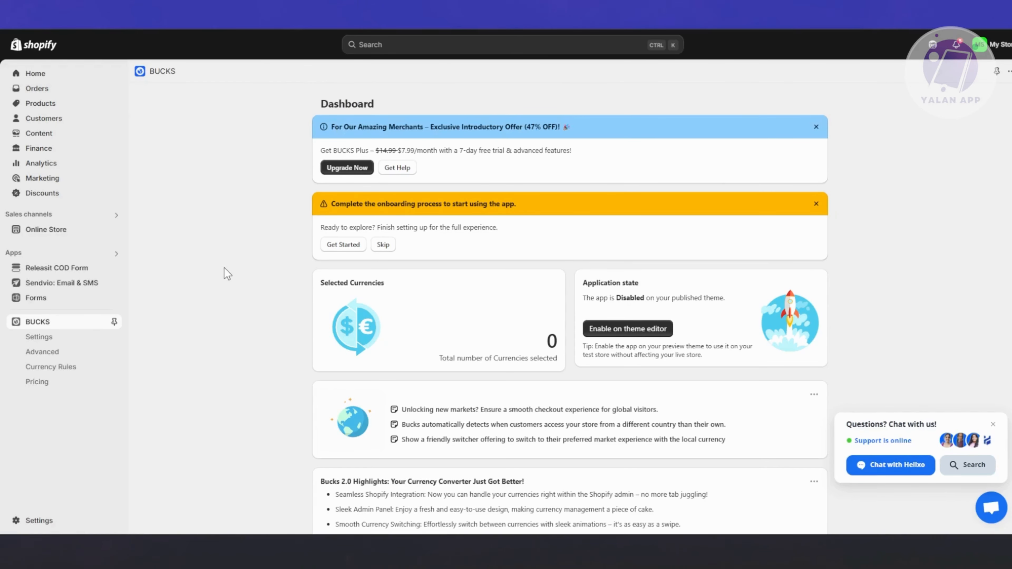
{"action": "left_click", "coordinate": [993, 426]}
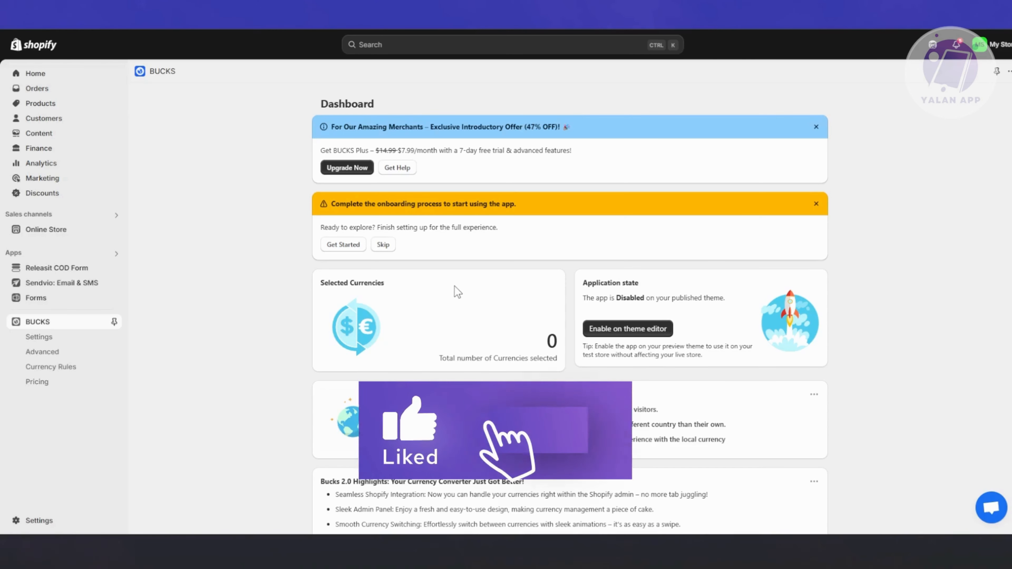
Enable the Bucks app embed on the live Dawn theme through the theme editor and save the theme.
{"action": "left_click_drag", "start_coordinate": [321, 227], "coordinate": [511, 228]}
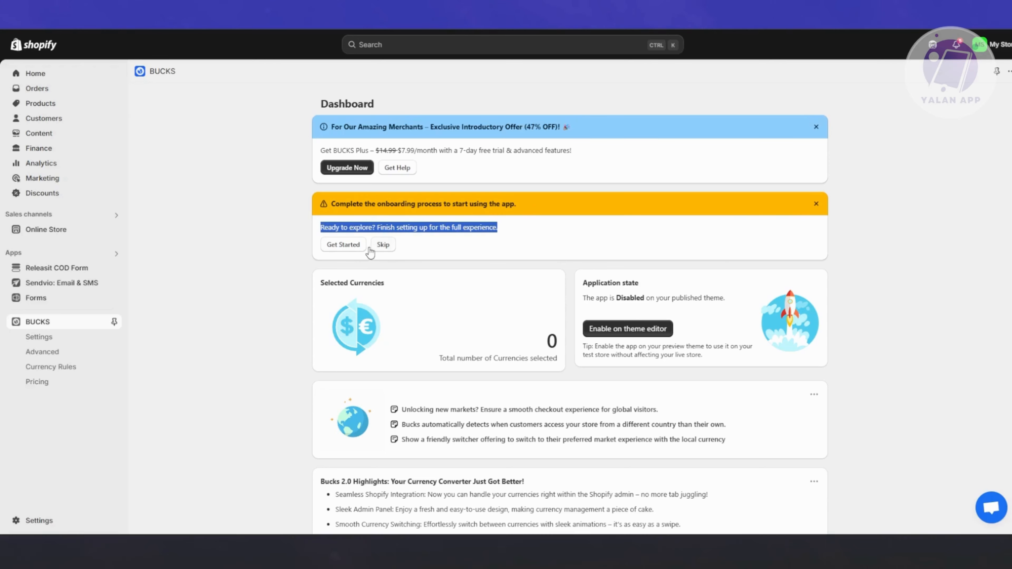
{"action": "scroll", "coordinate": [497, 323], "scroll_direction": "down", "scroll_amount": 5}
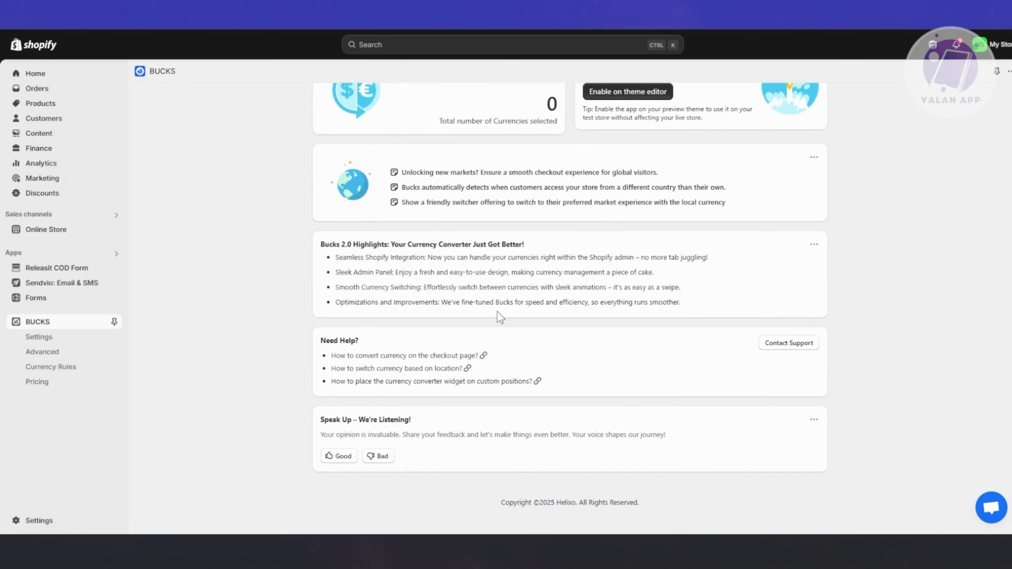
{"action": "scroll", "coordinate": [498, 313], "scroll_direction": "up", "scroll_amount": 4}
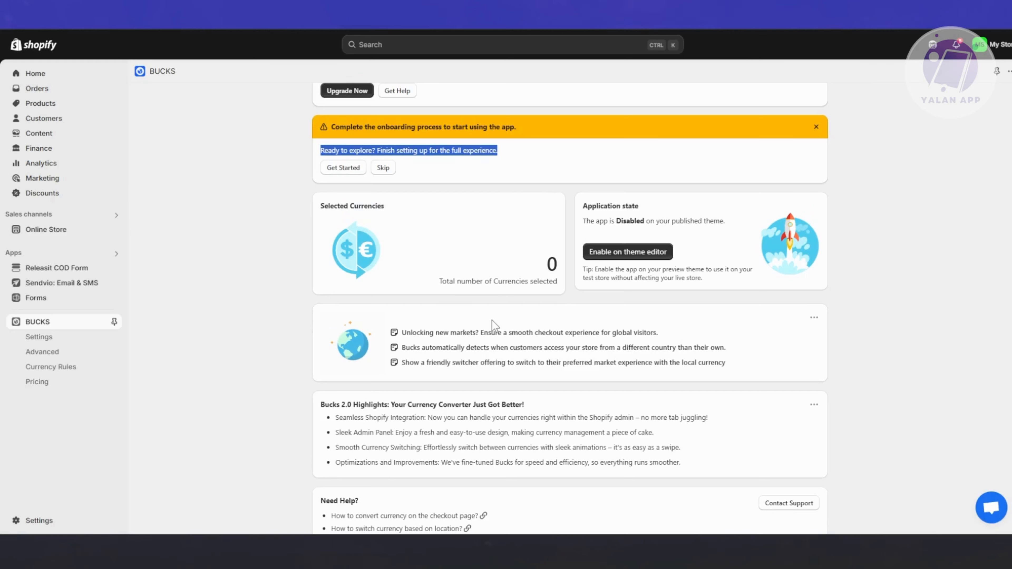
{"action": "left_click", "coordinate": [644, 259]}
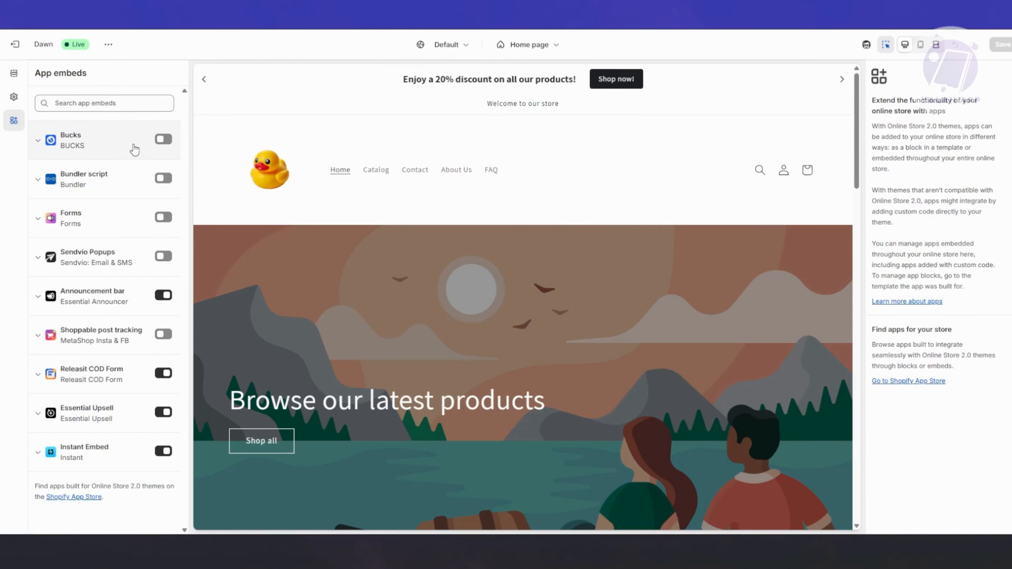
{"action": "left_click", "coordinate": [163, 140]}
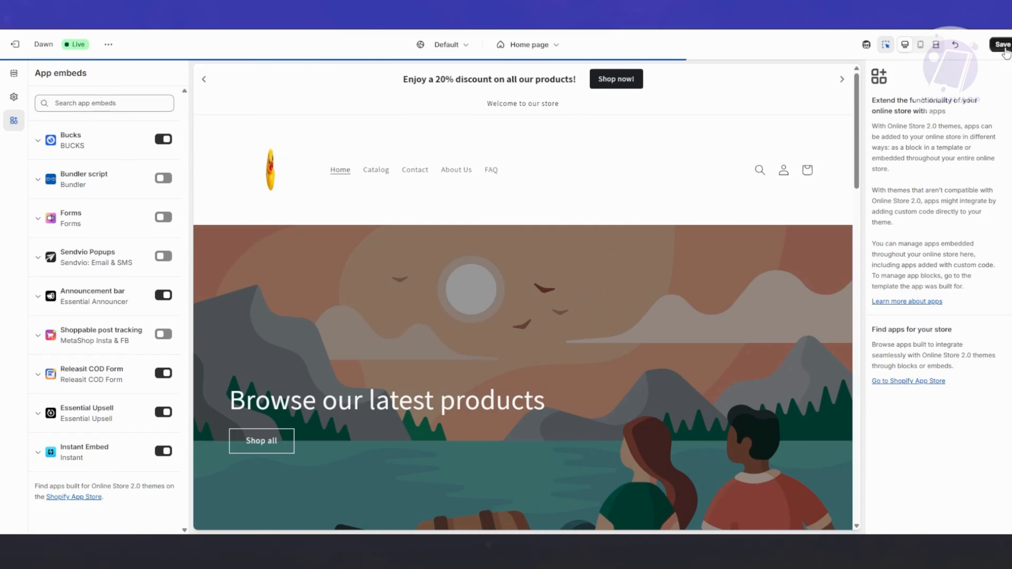
{"action": "left_click", "coordinate": [1003, 46]}
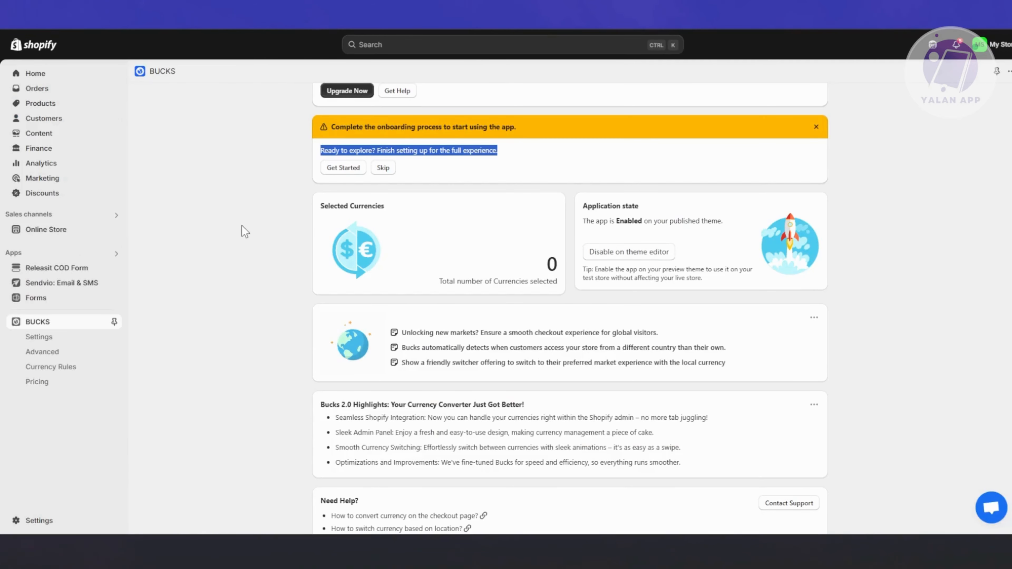
Add Chinese Yuan (CNY) to the selected currencies in the general settings of the BUCKS app.
{"action": "scroll", "coordinate": [242, 231], "scroll_direction": "down", "scroll_amount": 4}
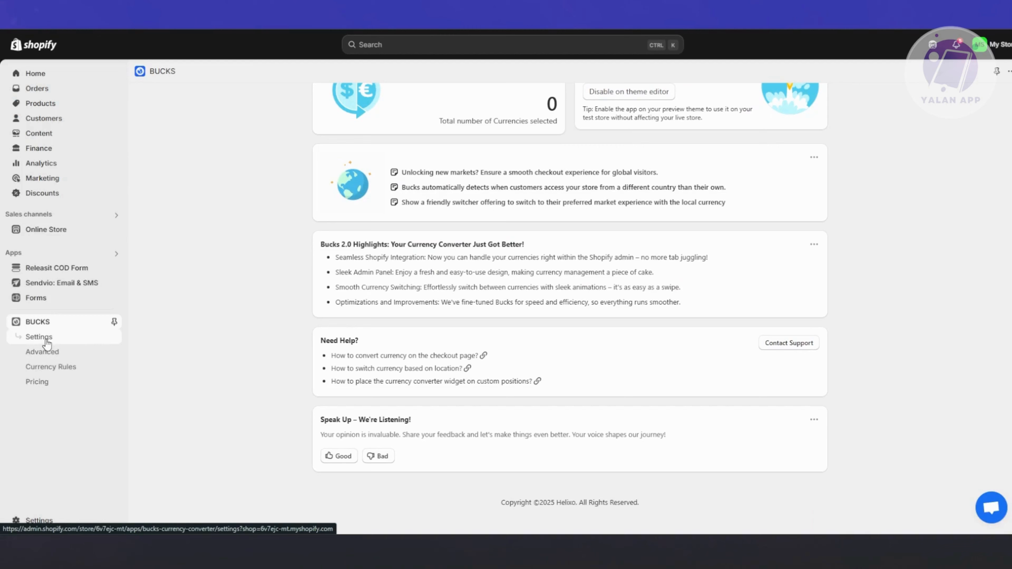
{"action": "left_click", "coordinate": [40, 338]}
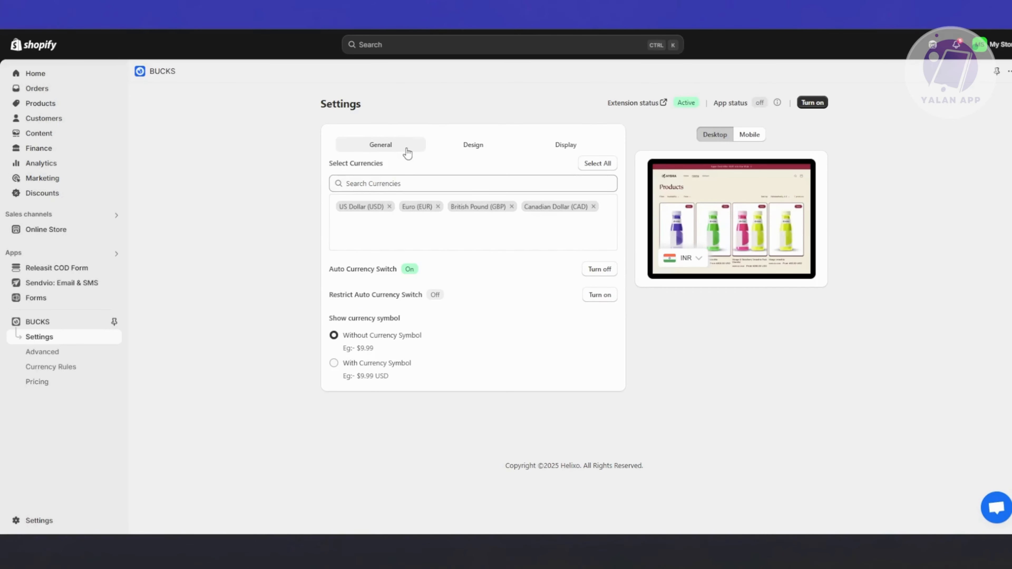
{"action": "left_click", "coordinate": [403, 180]}
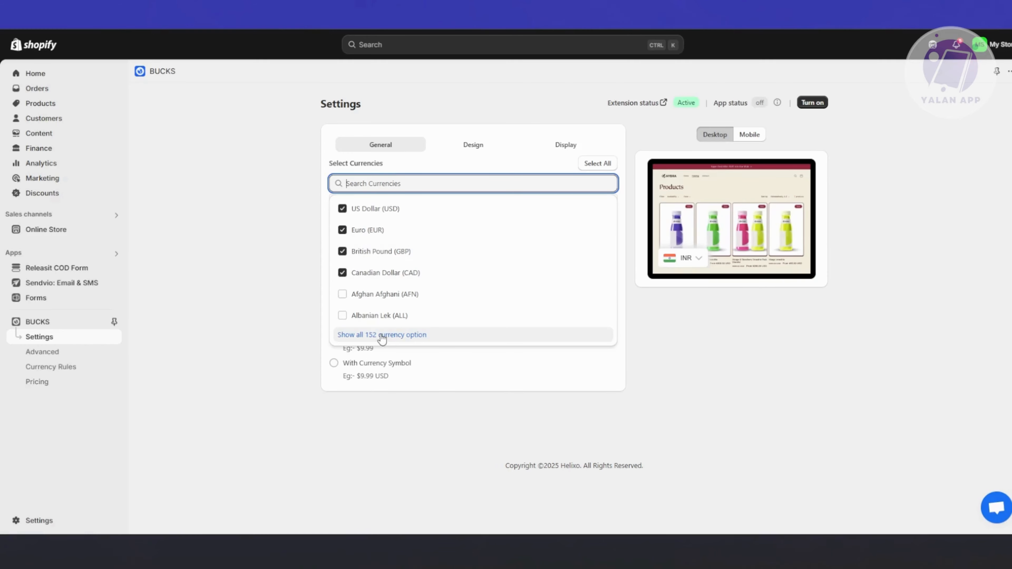
{"action": "left_click", "coordinate": [370, 339]}
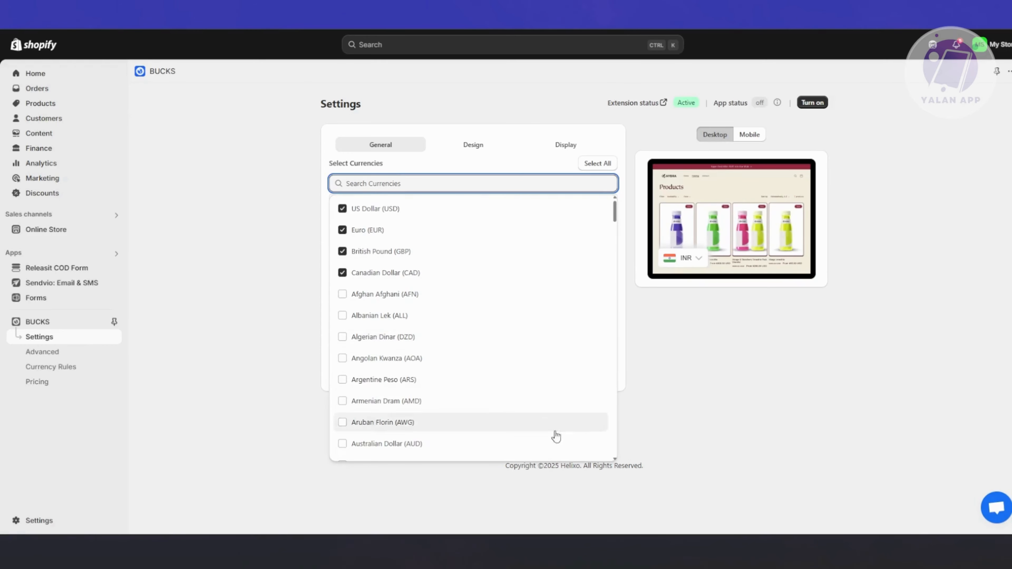
{"action": "scroll", "coordinate": [474, 405], "scroll_direction": "down", "scroll_amount": 10}
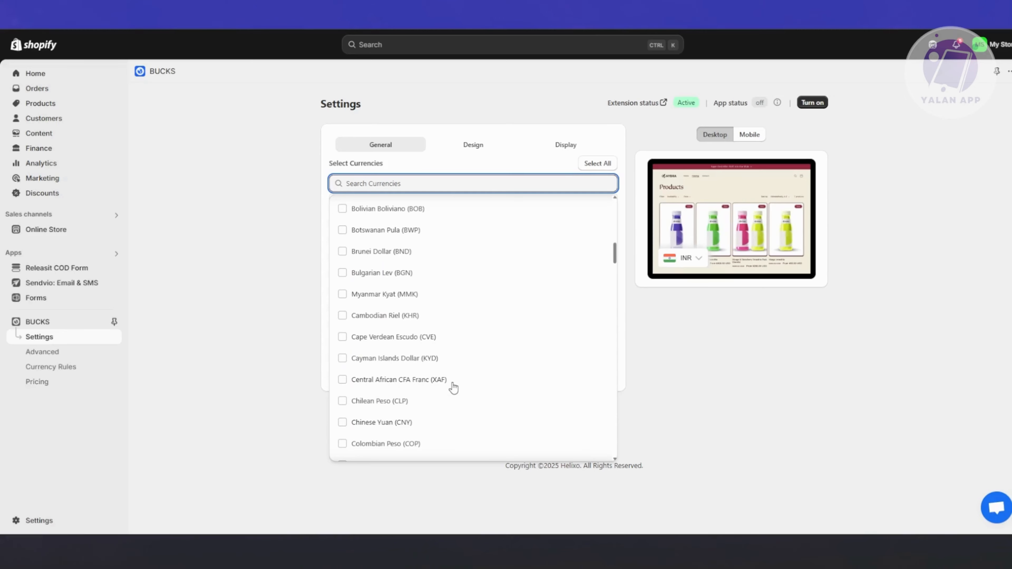
{"action": "scroll", "coordinate": [453, 387], "scroll_direction": "down", "scroll_amount": 3}
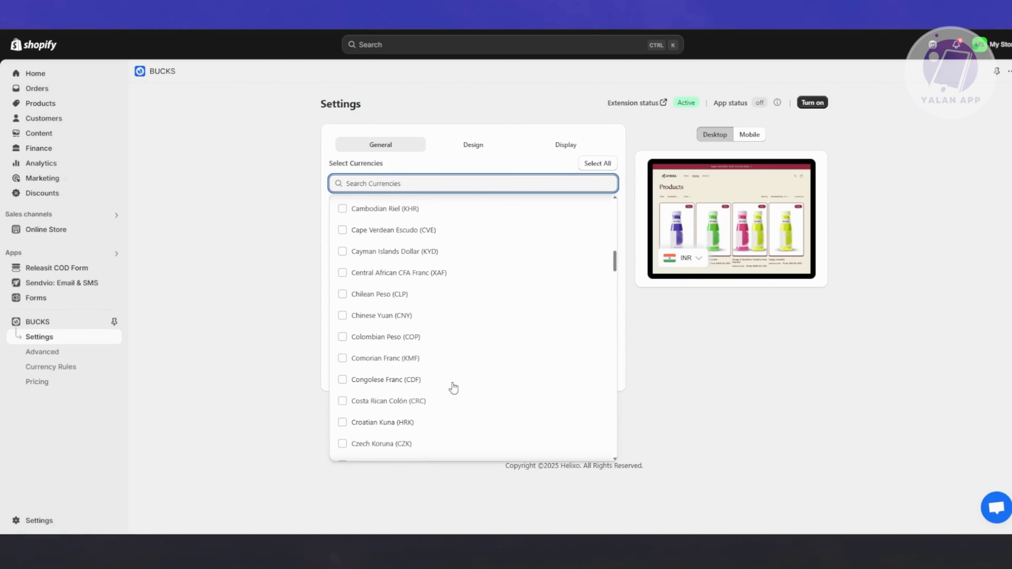
{"action": "left_click", "coordinate": [342, 315]}
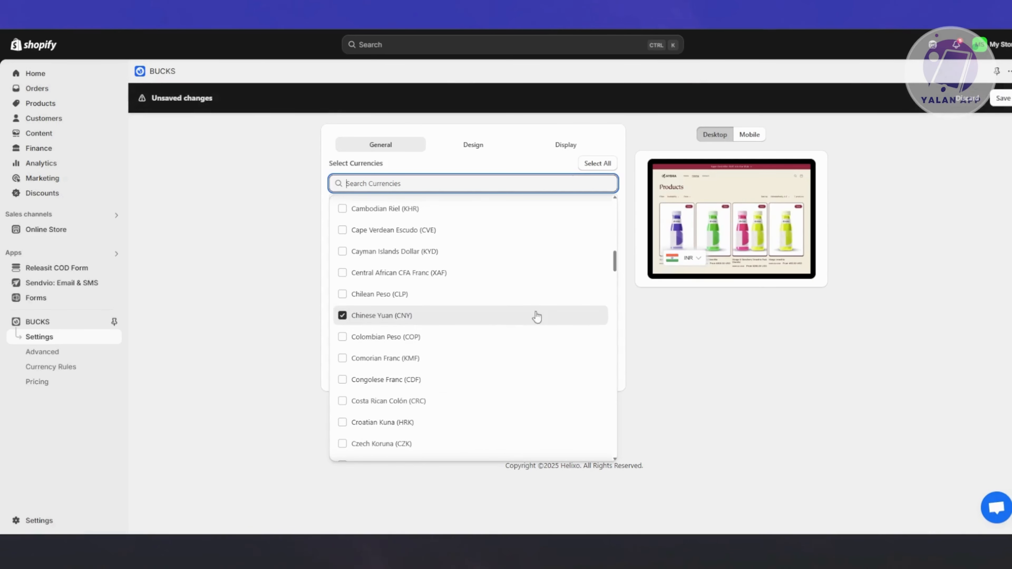
{"action": "left_click", "coordinate": [686, 328]}
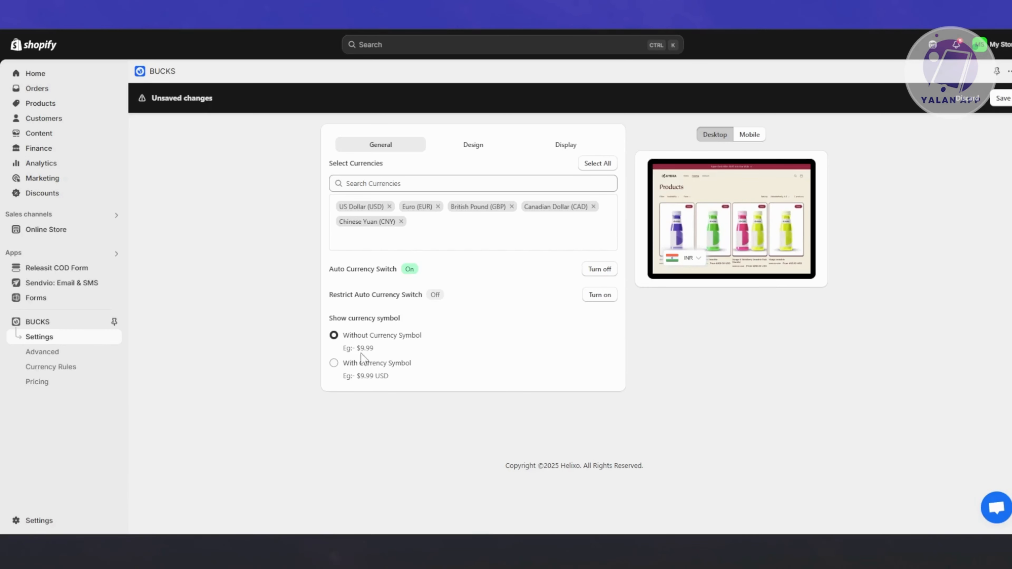
Try the With Currency Symbol price format, return to Without Currency Symbol and preview the widget on mobile.
{"action": "left_click", "coordinate": [333, 363]}
{"action": "left_click", "coordinate": [334, 335]}
{"action": "left_click", "coordinate": [750, 136]}
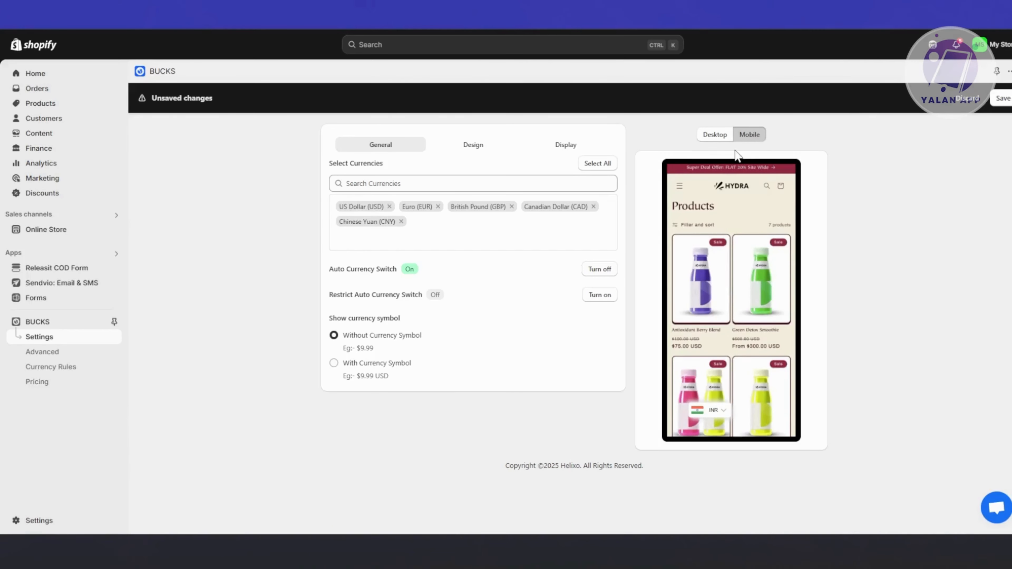
Review the design options for flag style, selector theme, display mode, border and colors.
{"action": "left_click", "coordinate": [486, 148]}
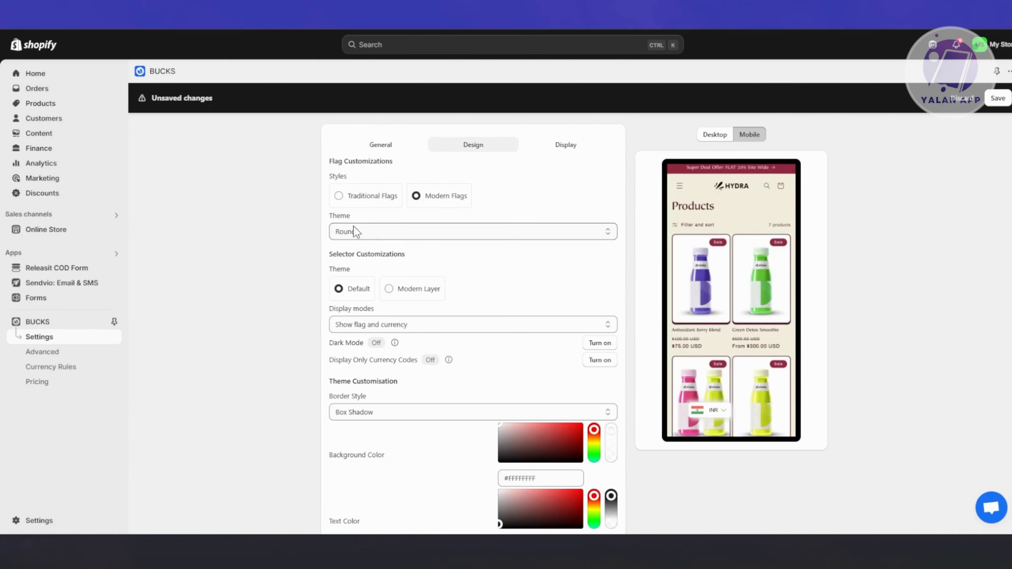
{"action": "scroll", "coordinate": [429, 315], "scroll_direction": "down", "scroll_amount": 3}
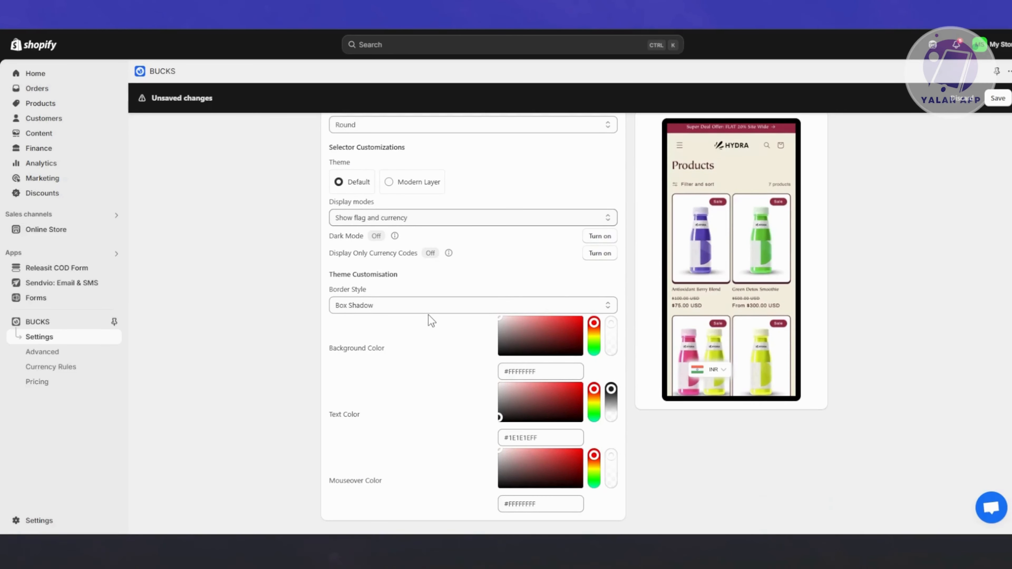
{"action": "scroll", "coordinate": [428, 315], "scroll_direction": "down", "scroll_amount": 2}
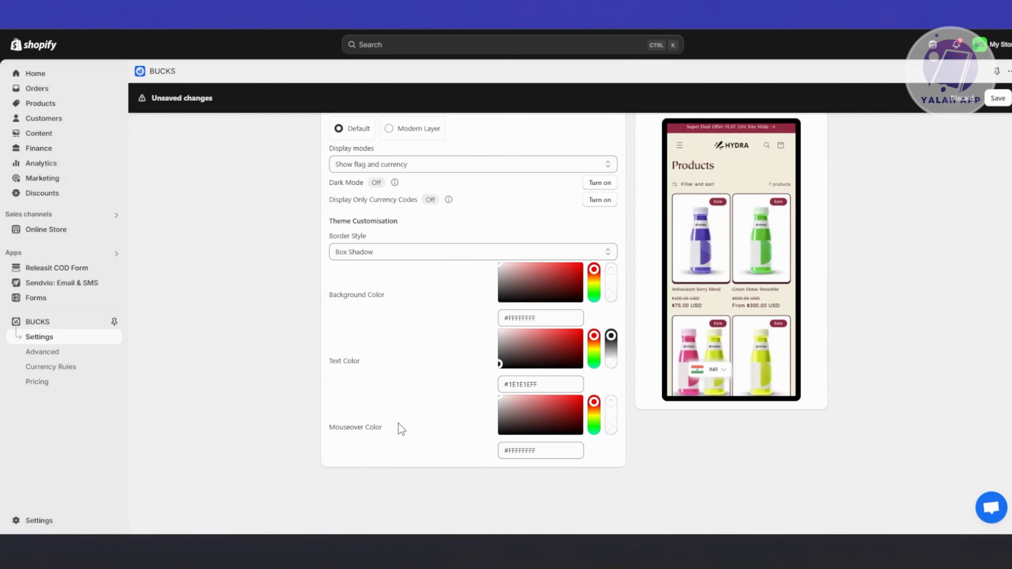
{"action": "scroll", "coordinate": [410, 389], "scroll_direction": "up", "scroll_amount": 4}
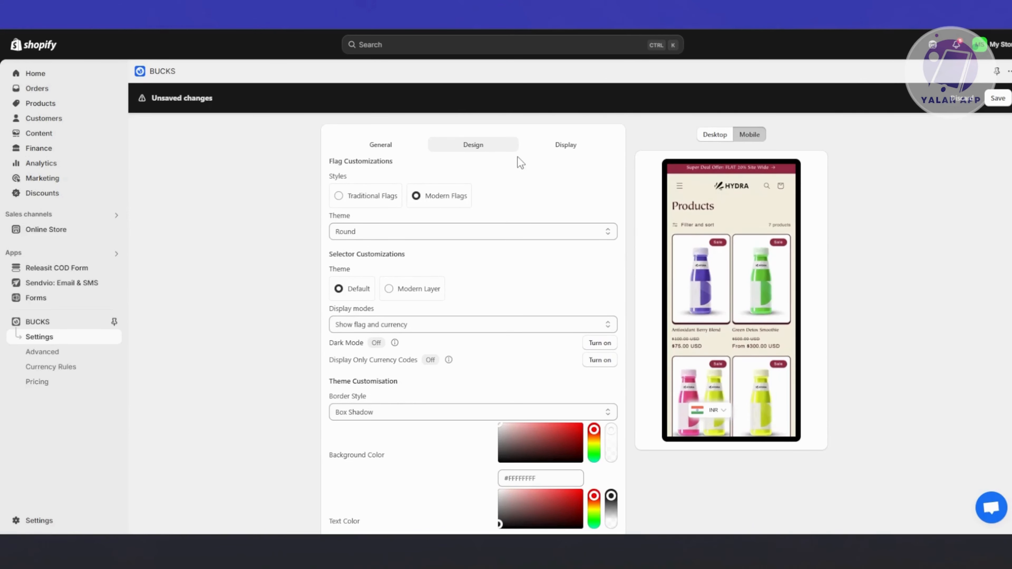
Turn on showing the original price on mouse over in the display settings and save the changes.
{"action": "left_click", "coordinate": [575, 151]}
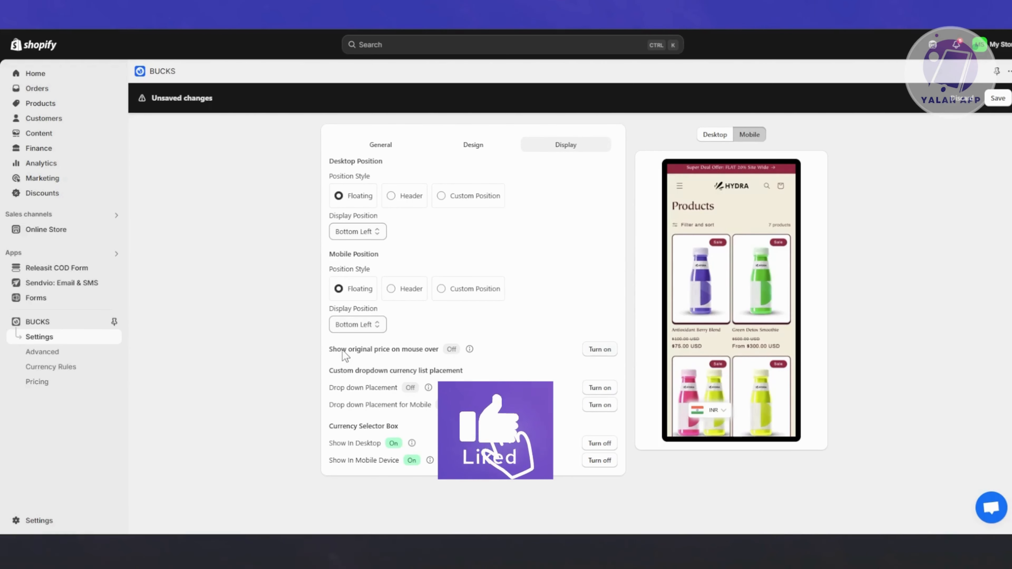
{"action": "left_click", "coordinate": [598, 351]}
{"action": "left_click", "coordinate": [595, 352]}
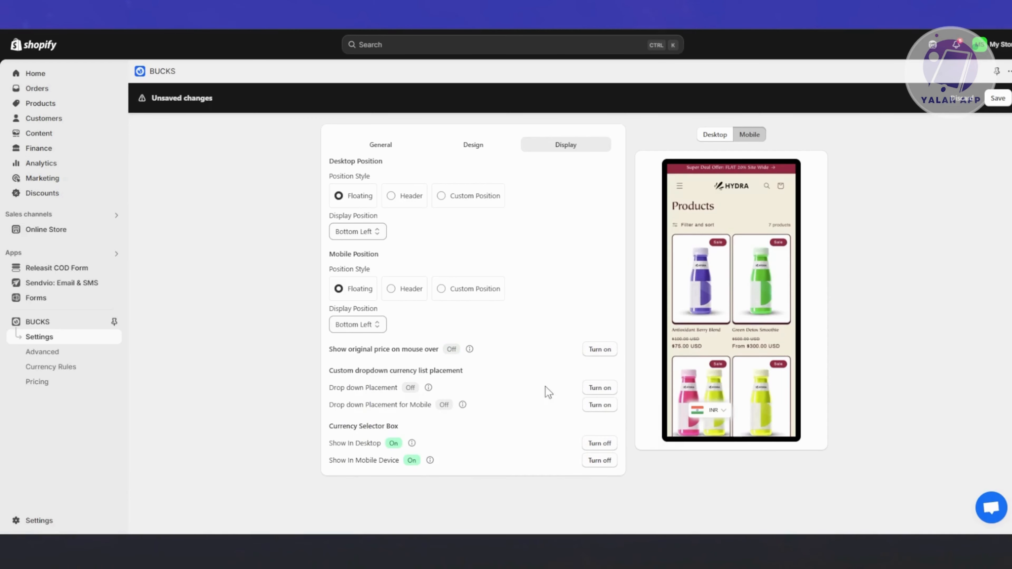
{"action": "left_click", "coordinate": [599, 350]}
{"action": "left_click", "coordinate": [998, 98]}
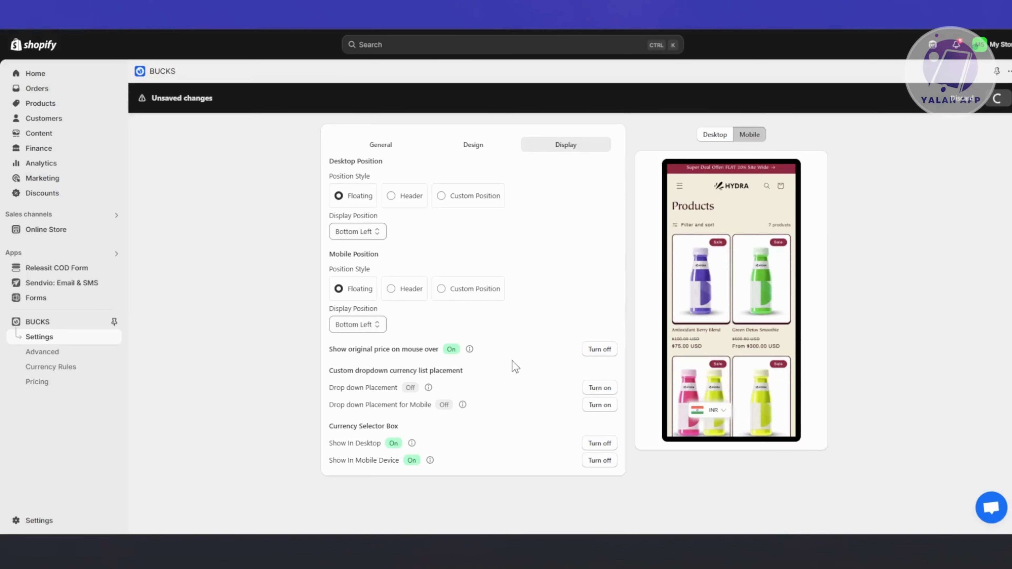
Examine the advanced settings, including instant loader, cart notification, price rounding, expert settings, custom placement and money format.
{"action": "left_click", "coordinate": [57, 354]}
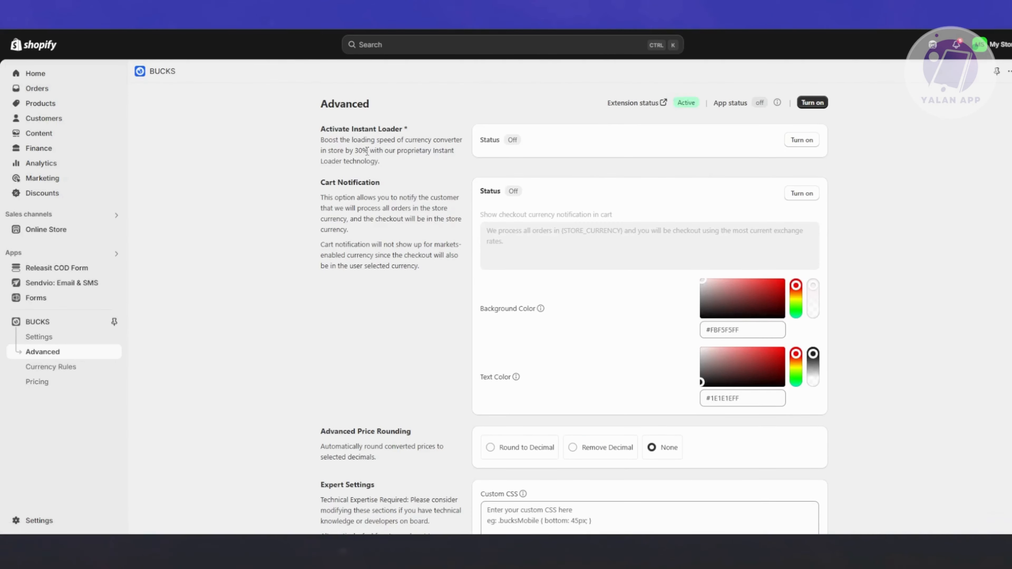
{"action": "left_click_drag", "start_coordinate": [322, 130], "coordinate": [406, 130]}
{"action": "left_click", "coordinate": [405, 130]}
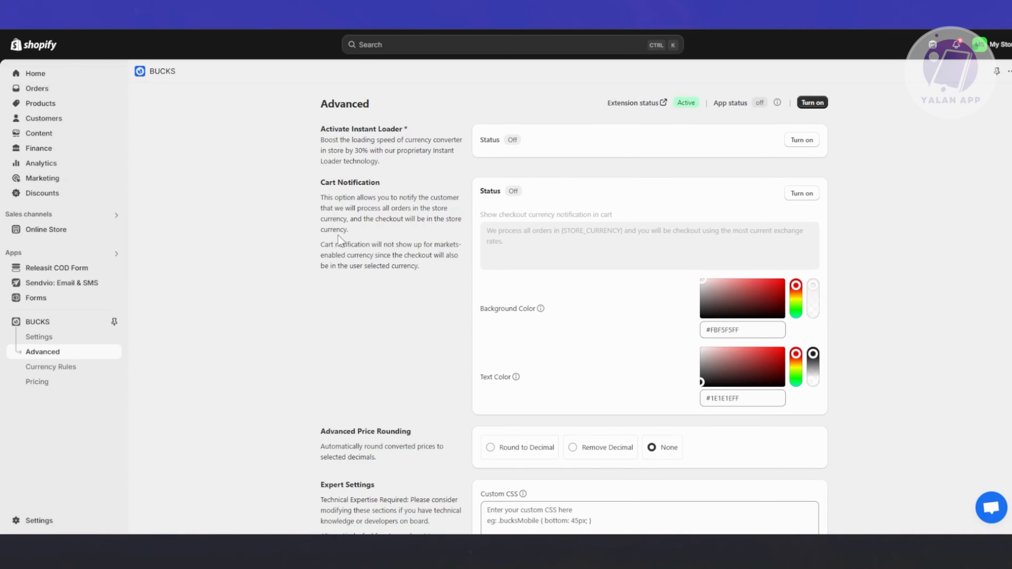
{"action": "left_click_drag", "start_coordinate": [334, 184], "coordinate": [416, 191]}
{"action": "scroll", "coordinate": [419, 211], "scroll_direction": "down", "scroll_amount": 5}
{"action": "scroll", "coordinate": [417, 222], "scroll_direction": "down", "scroll_amount": 1}
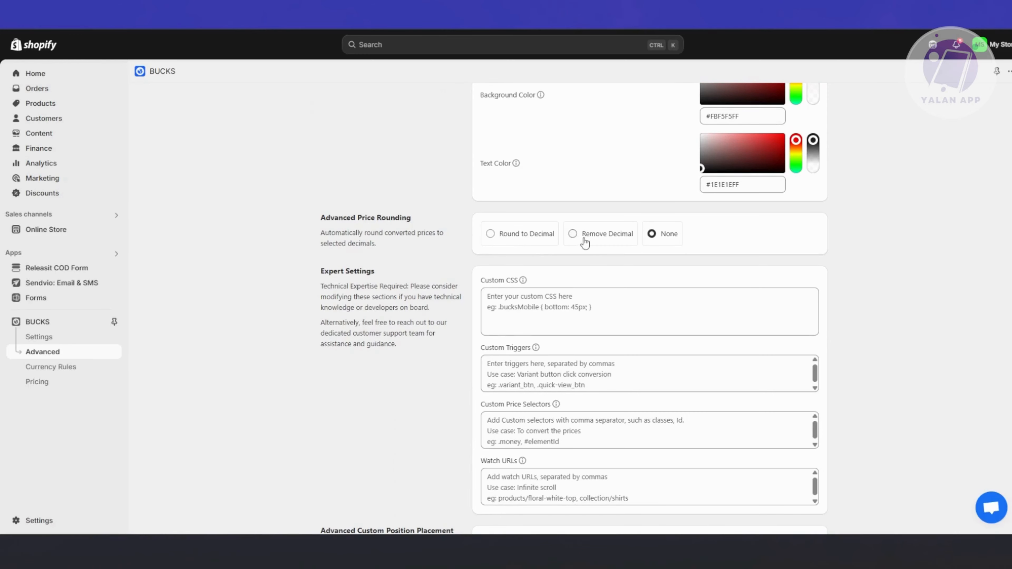
{"action": "scroll", "coordinate": [317, 315], "scroll_direction": "down", "scroll_amount": 2}
{"action": "scroll", "coordinate": [315, 325], "scroll_direction": "down", "scroll_amount": 1}
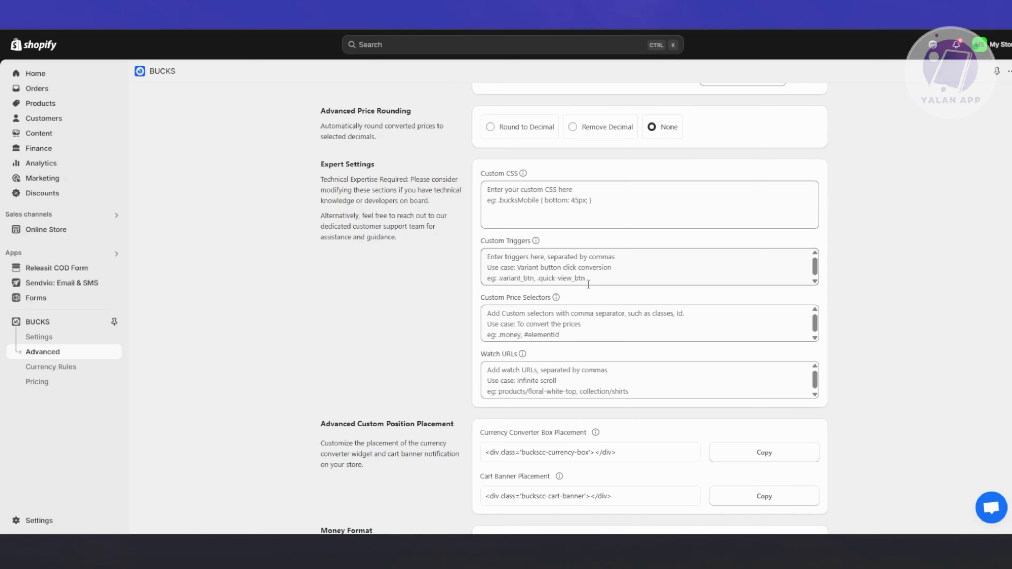
{"action": "scroll", "coordinate": [591, 273], "scroll_direction": "down", "scroll_amount": 1}
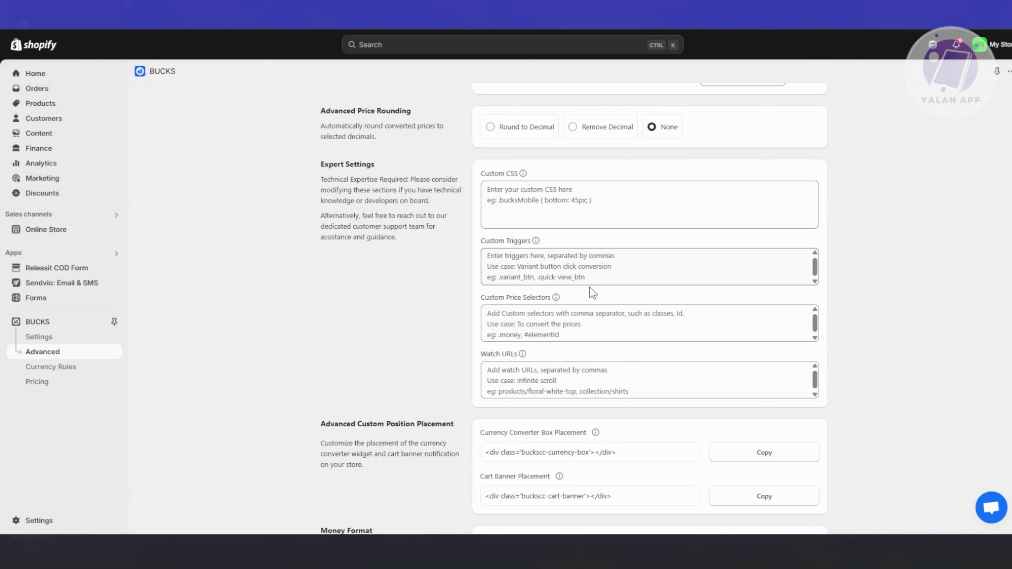
{"action": "scroll", "coordinate": [418, 396], "scroll_direction": "down", "scroll_amount": 3}
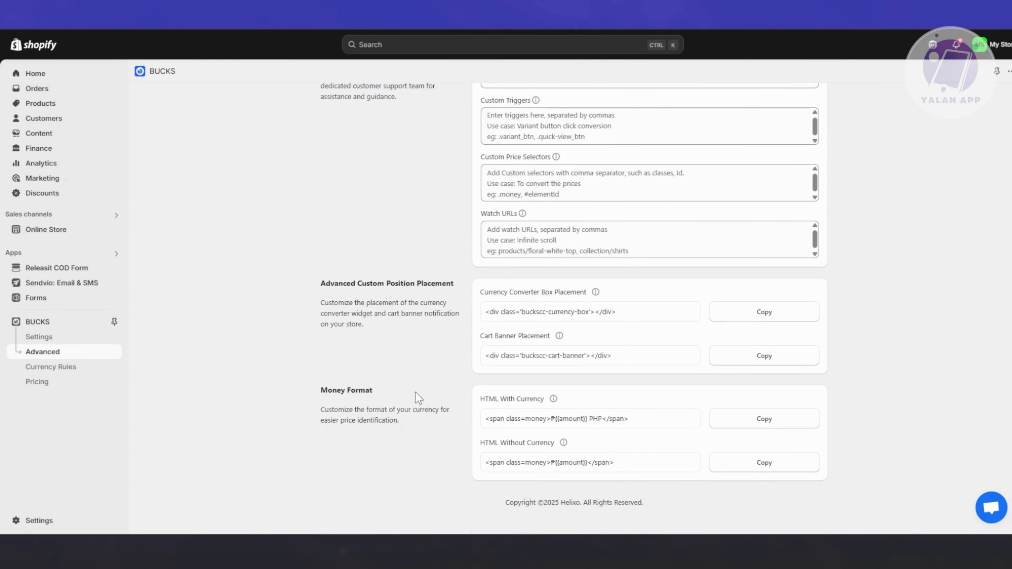
{"action": "scroll", "coordinate": [371, 371], "scroll_direction": "up", "scroll_amount": 8}
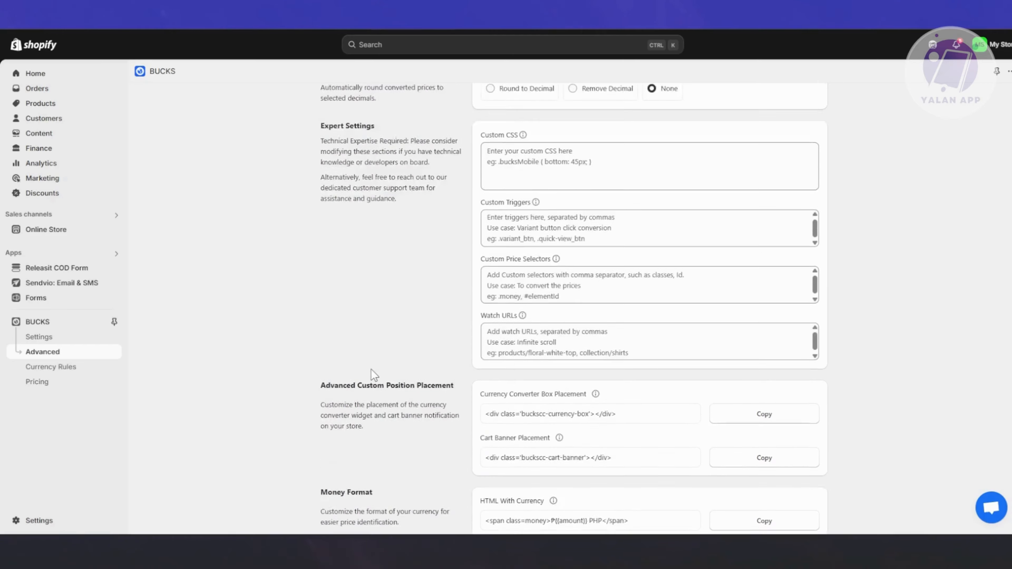
{"action": "scroll", "coordinate": [379, 351], "scroll_direction": "up", "scroll_amount": 3}
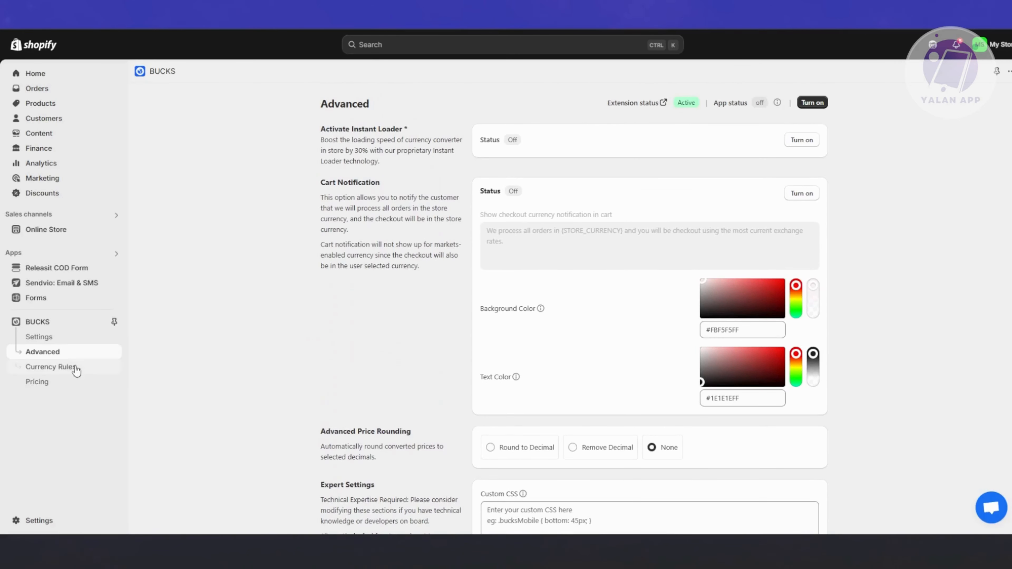
Check the app's currency rules and pricing plans, and return to its general currency settings.
{"action": "left_click", "coordinate": [62, 369]}
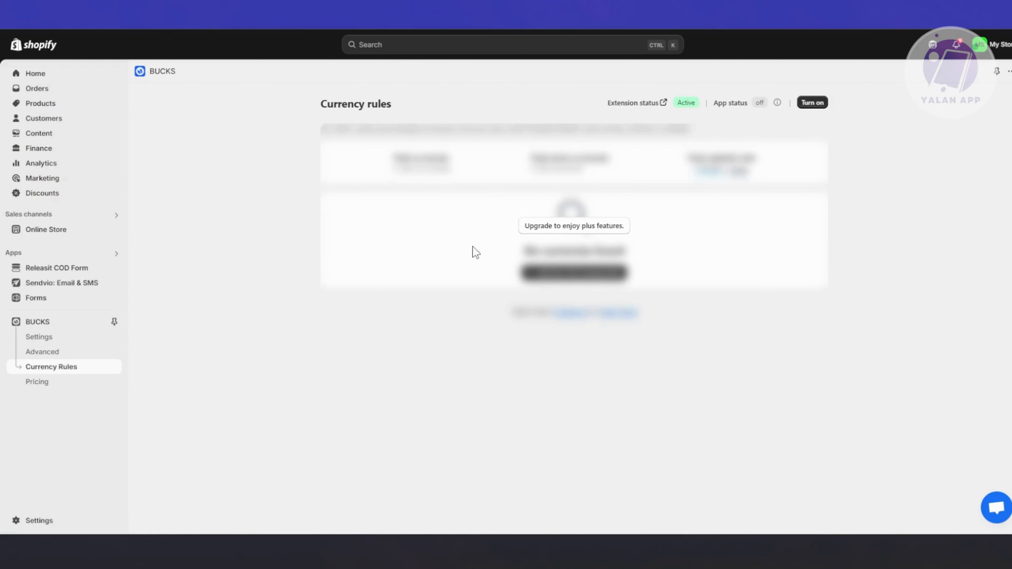
{"action": "left_click", "coordinate": [39, 383]}
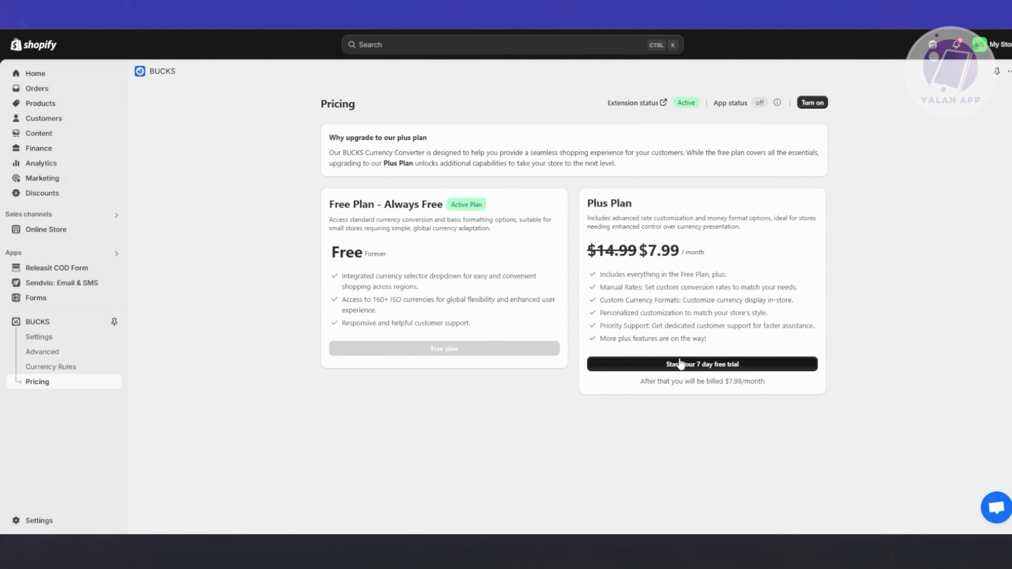
{"action": "left_click", "coordinate": [57, 341]}
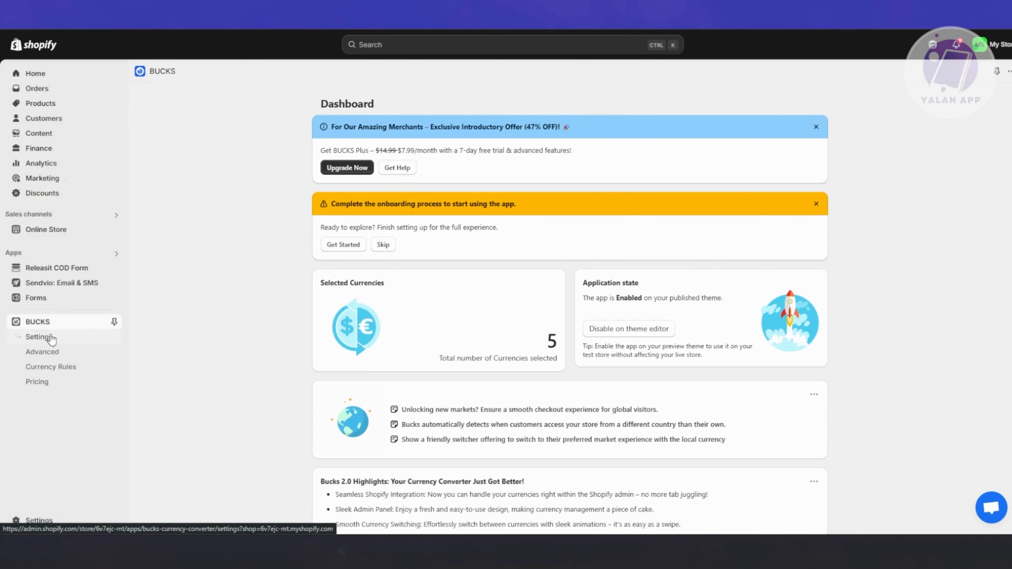
{"action": "left_click", "coordinate": [41, 350]}
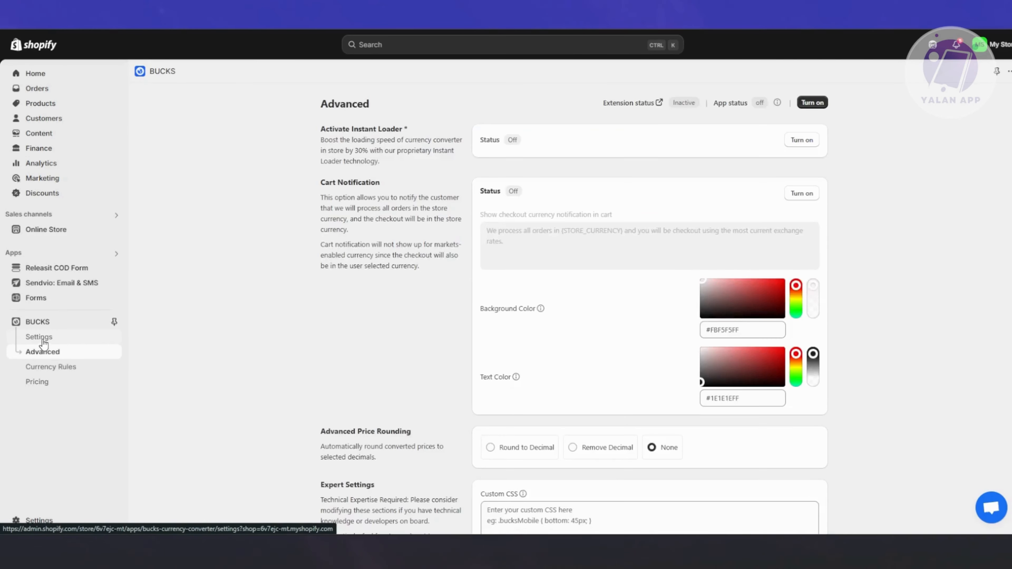
{"action": "left_click", "coordinate": [44, 338]}
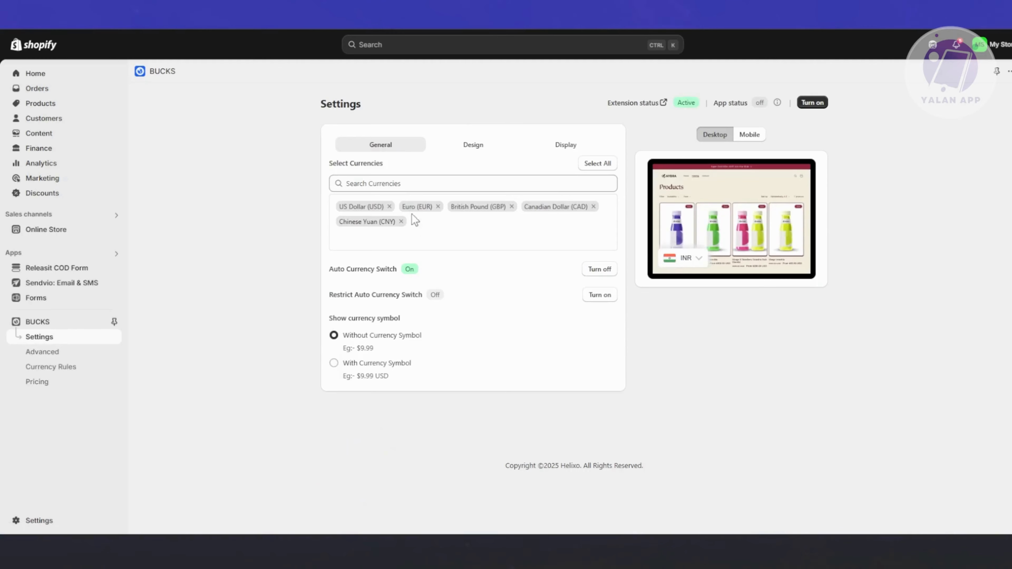